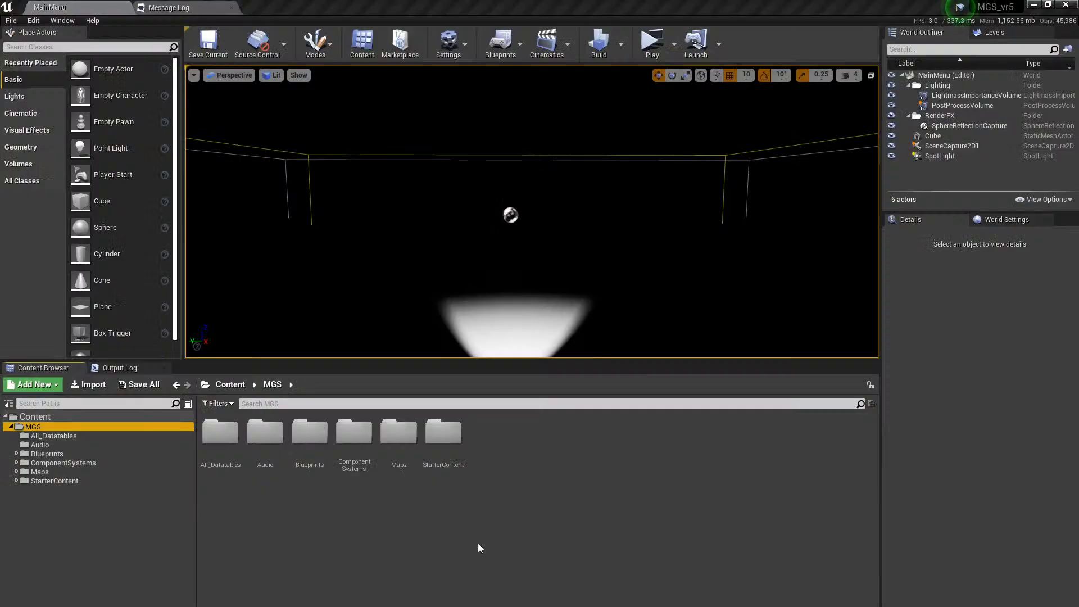
Open the BP_Vehicle blueprint from ComponentSystems/NMVS/Blueprints, examine its event graph and class defaults, and close it.
{"action": "left_click", "coordinate": [45, 463]}
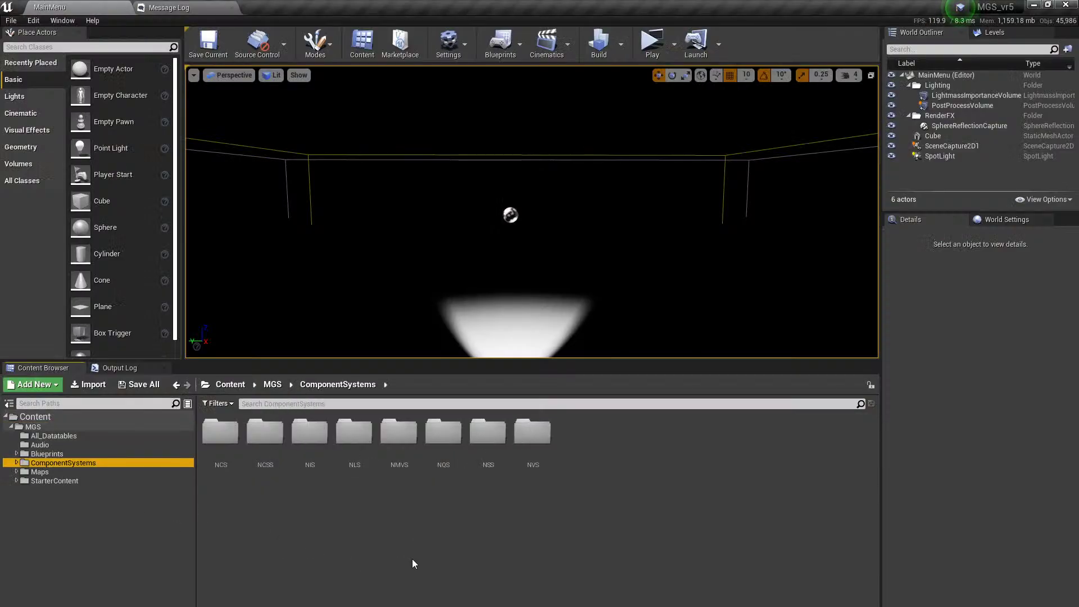
{"action": "double_click", "coordinate": [398, 444]}
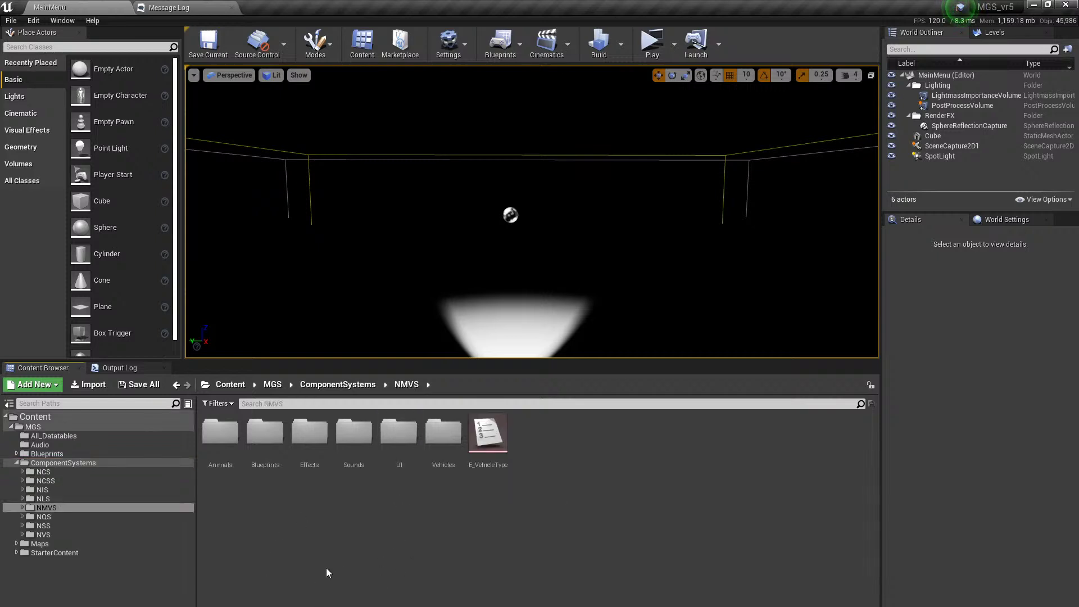
{"action": "double_click", "coordinate": [265, 432]}
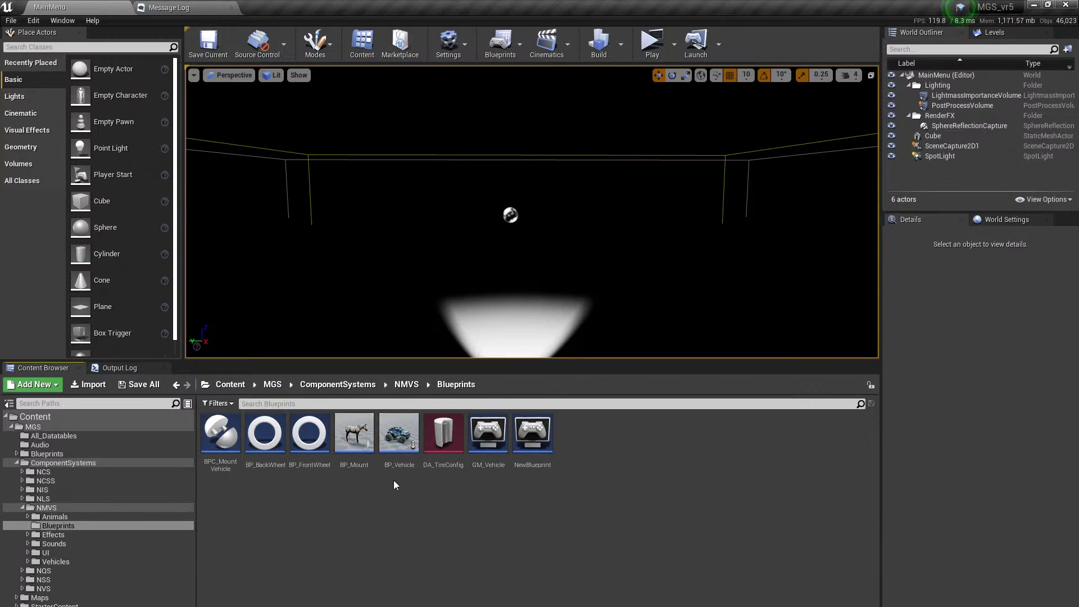
{"action": "left_click", "coordinate": [399, 442]}
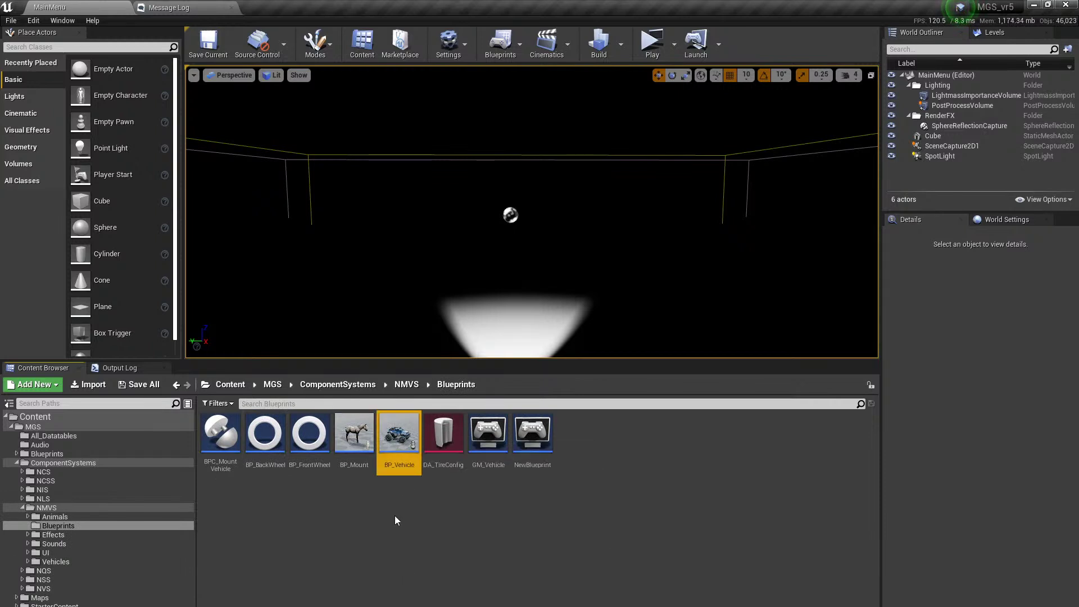
{"action": "left_click", "coordinate": [347, 437]}
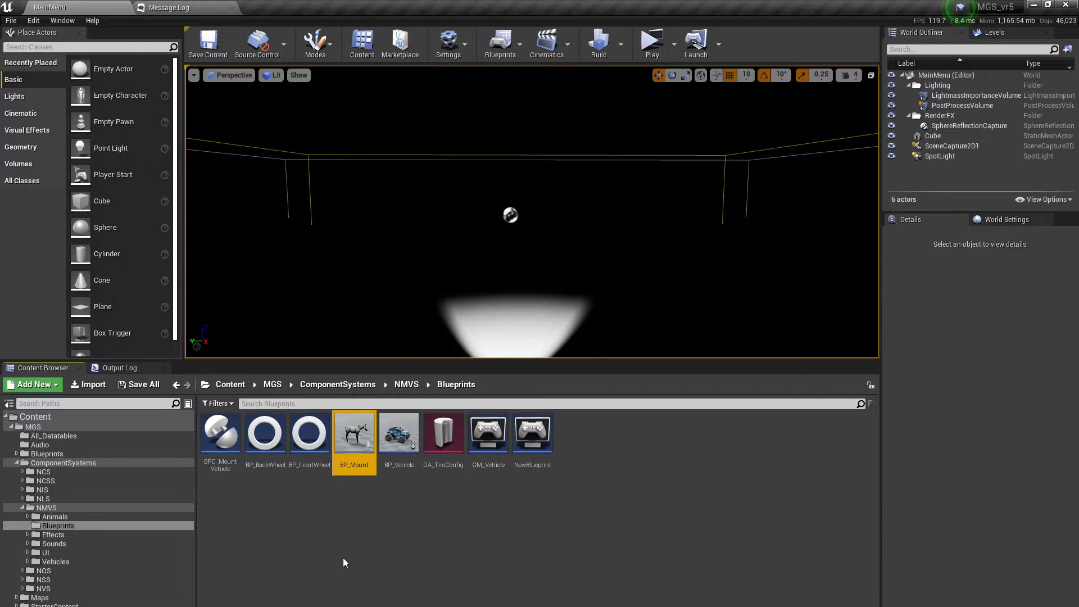
{"action": "double_click", "coordinate": [397, 447]}
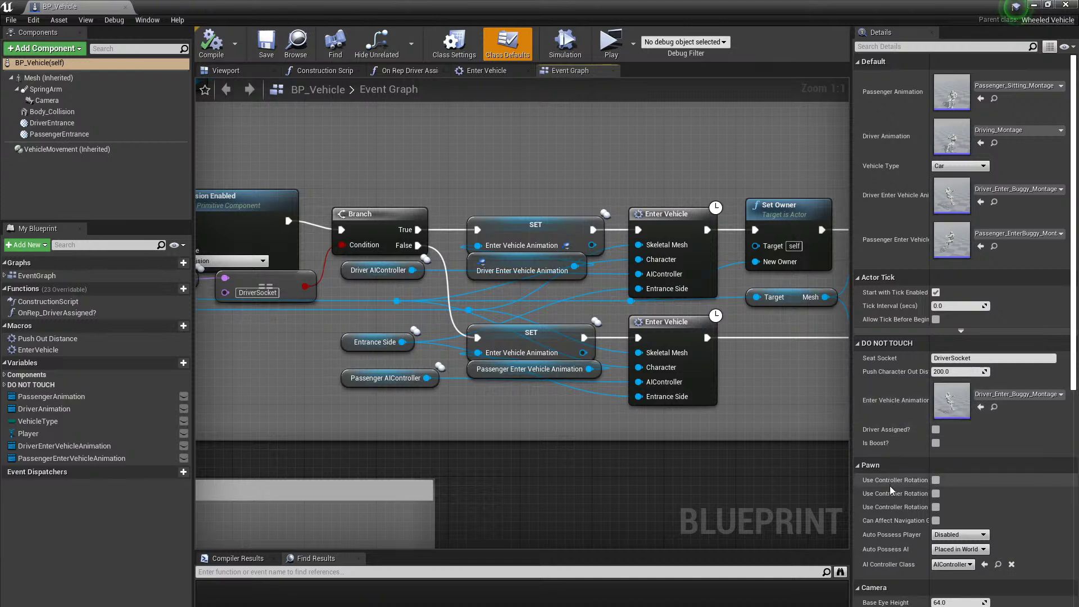
{"action": "left_click", "coordinate": [126, 6]}
{"action": "left_click", "coordinate": [450, 553]}
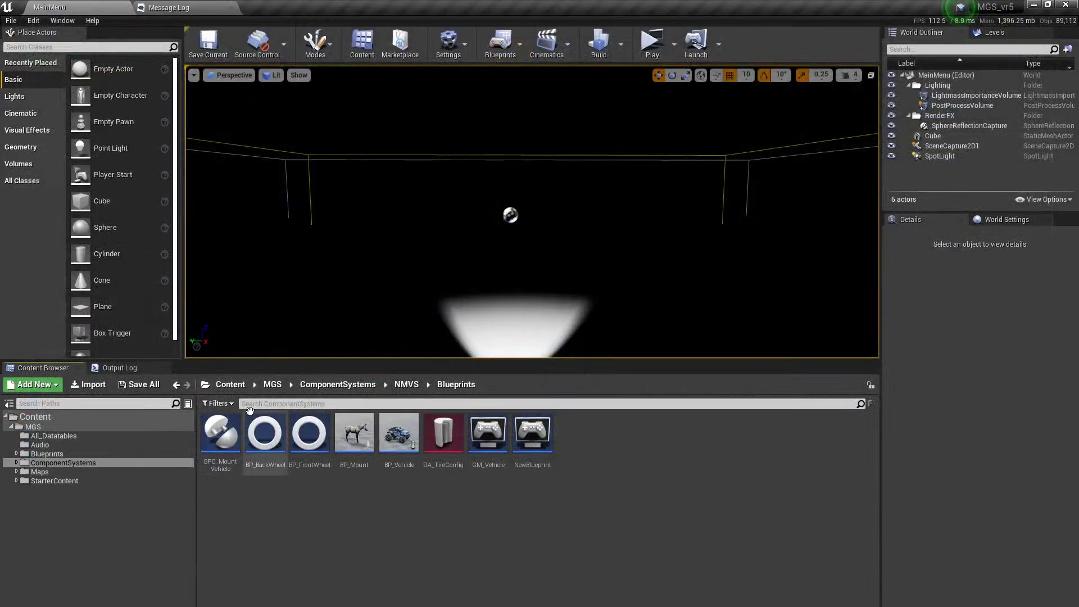
Browse the Blueprints folder of the NCS component system and return to the MGS root folder.
{"action": "left_click", "coordinate": [337, 385]}
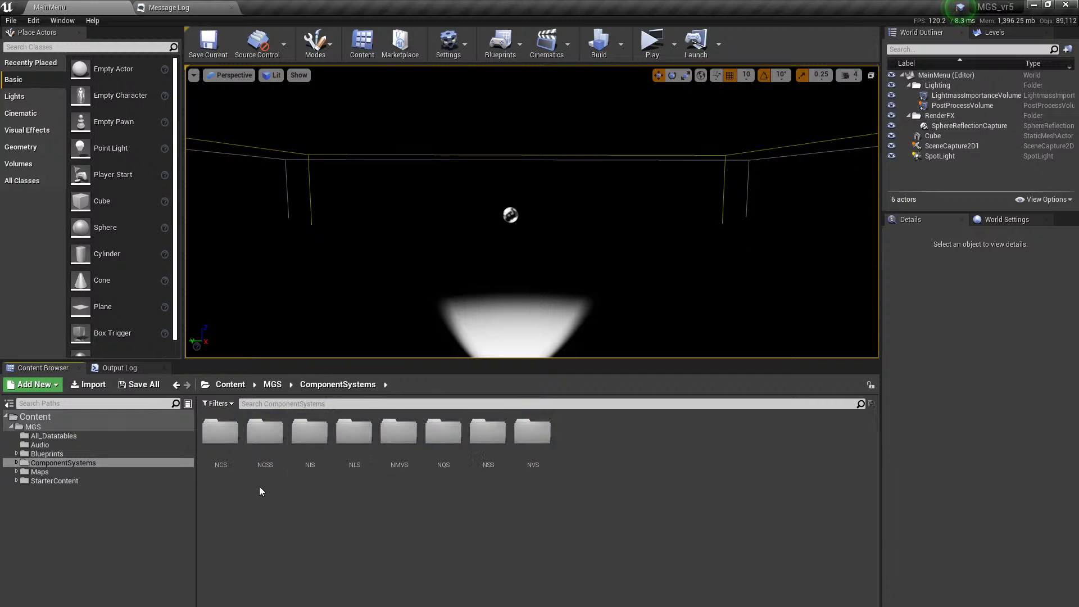
{"action": "double_click", "coordinate": [222, 436]}
{"action": "double_click", "coordinate": [221, 435]}
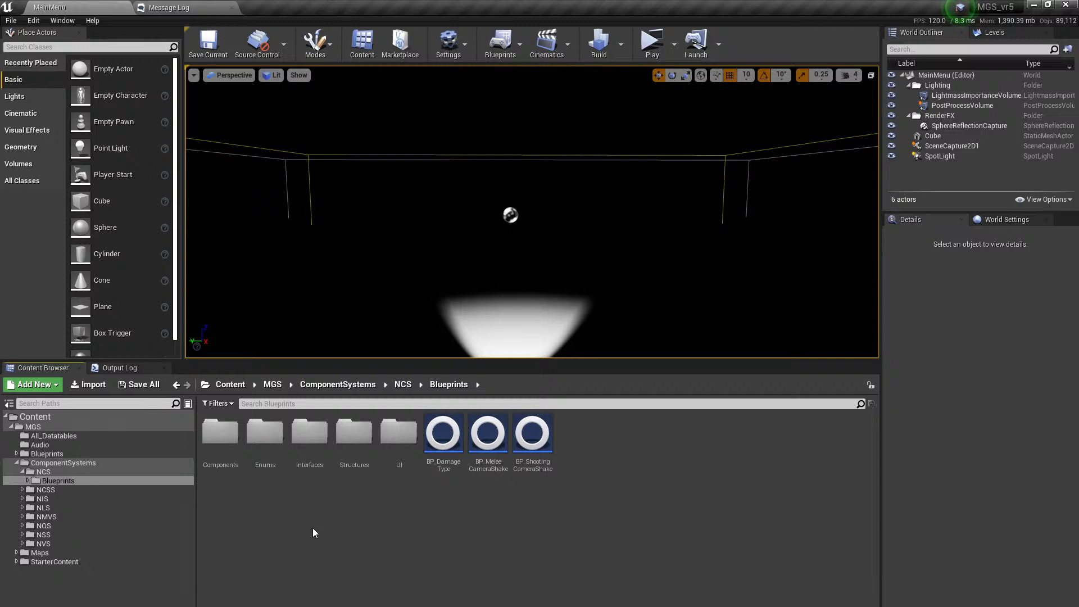
{"action": "left_click", "coordinate": [23, 471]}
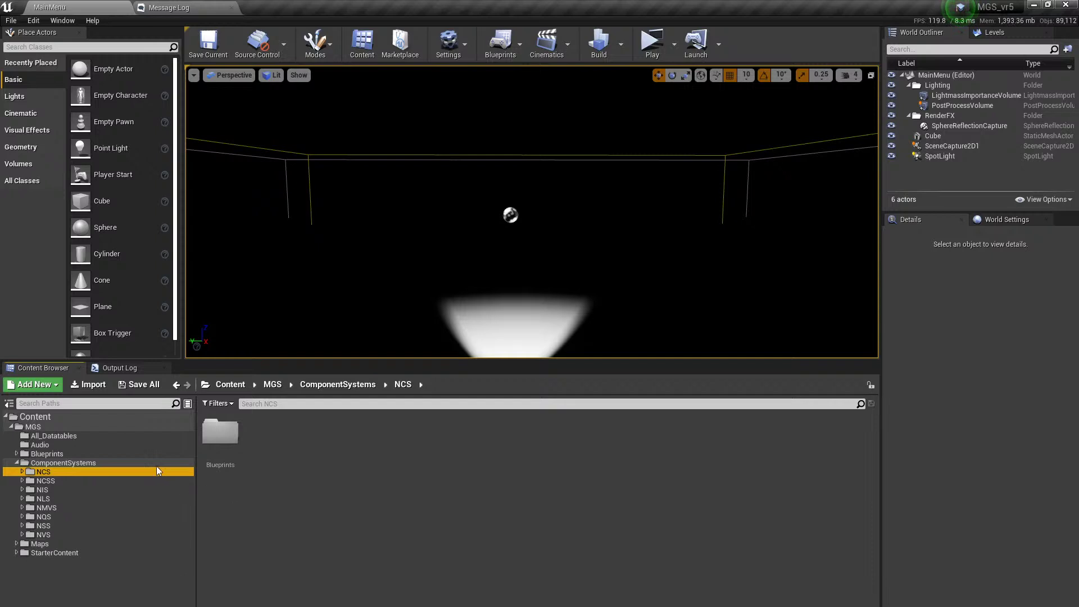
{"action": "left_click", "coordinate": [54, 462]}
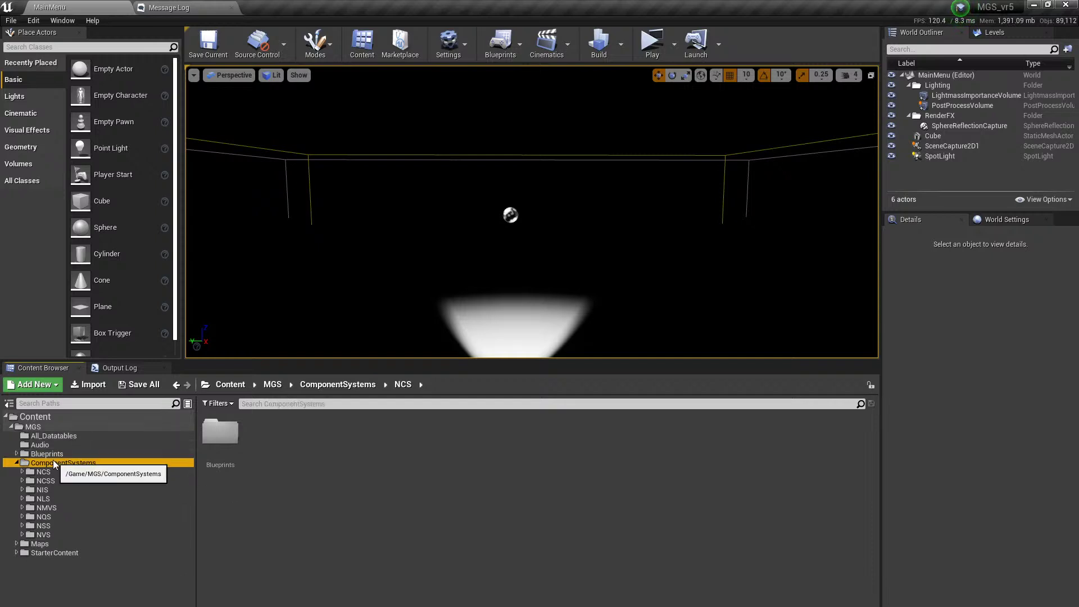
{"action": "left_click", "coordinate": [55, 427]}
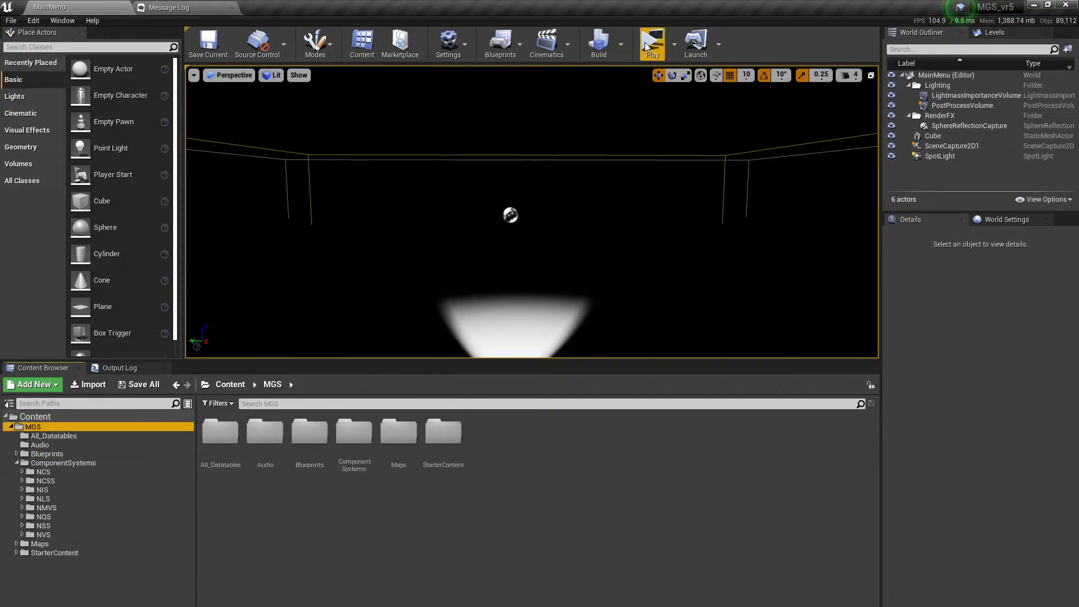
Run the MainMenu level in a preview, choose the Green Character and start the game.
{"action": "left_click", "coordinate": [652, 42]}
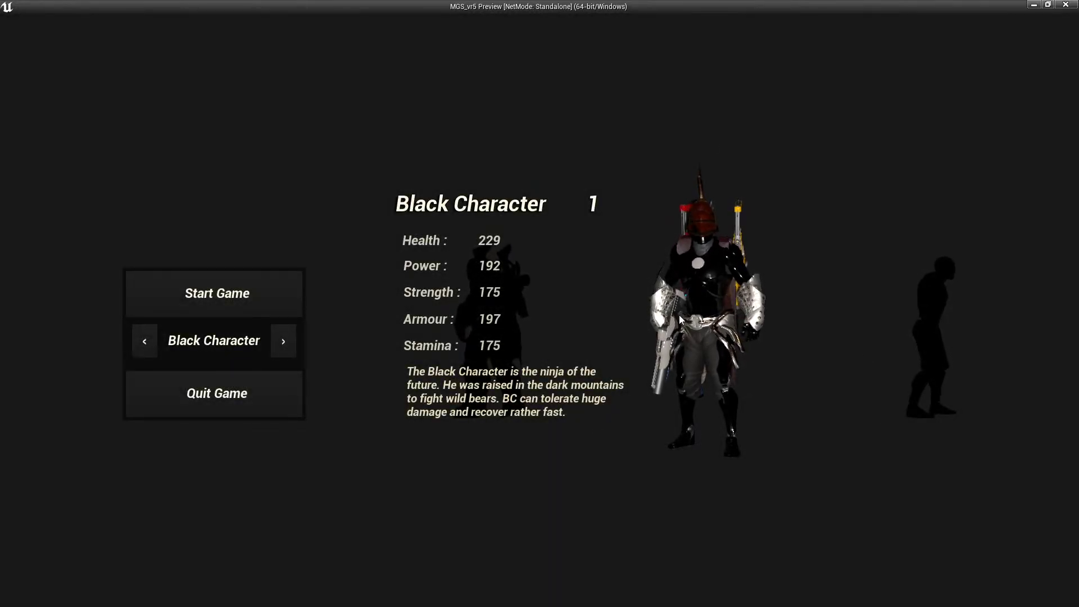
{"action": "left_click", "coordinate": [150, 345]}
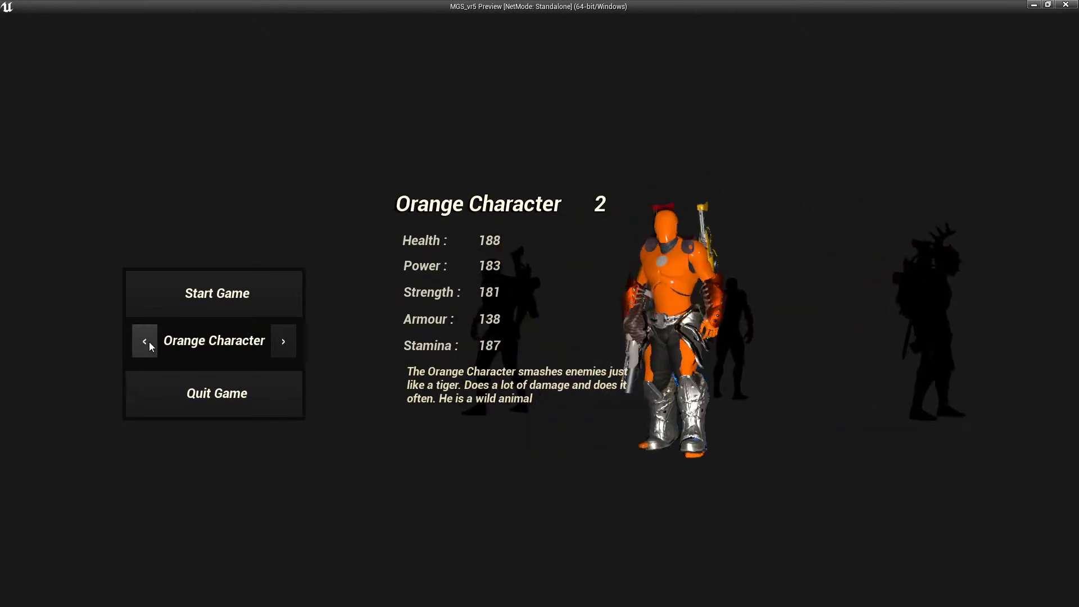
{"action": "left_click", "coordinate": [150, 345]}
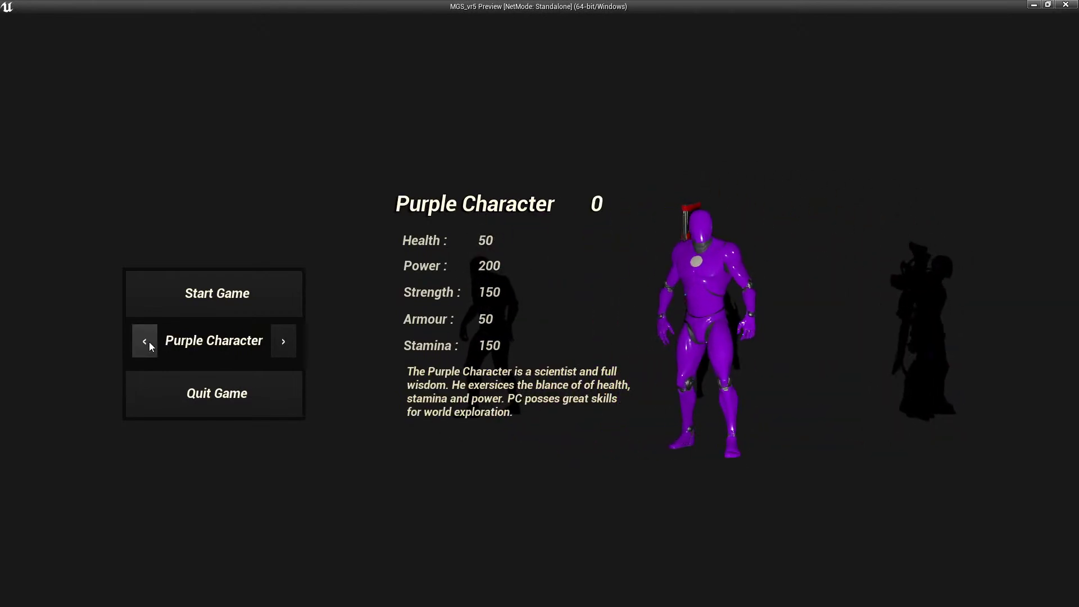
{"action": "left_click", "coordinate": [149, 341]}
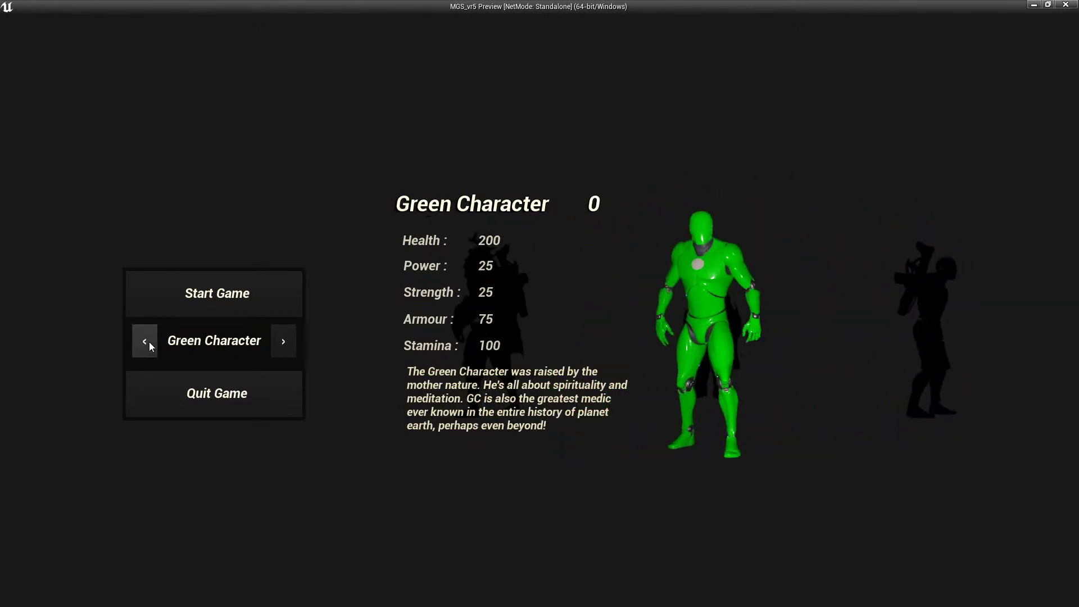
{"action": "left_click", "coordinate": [251, 292]}
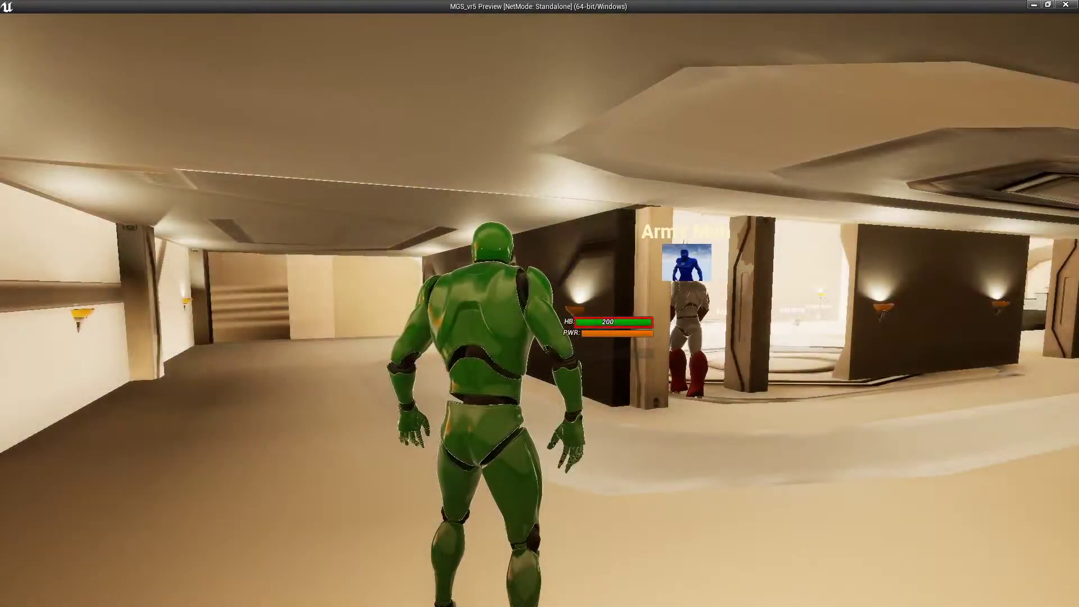
Run the green character around the lobby's ground floor to examine the NPCs and ammo pickups.
{"action": "key", "text": "w"}
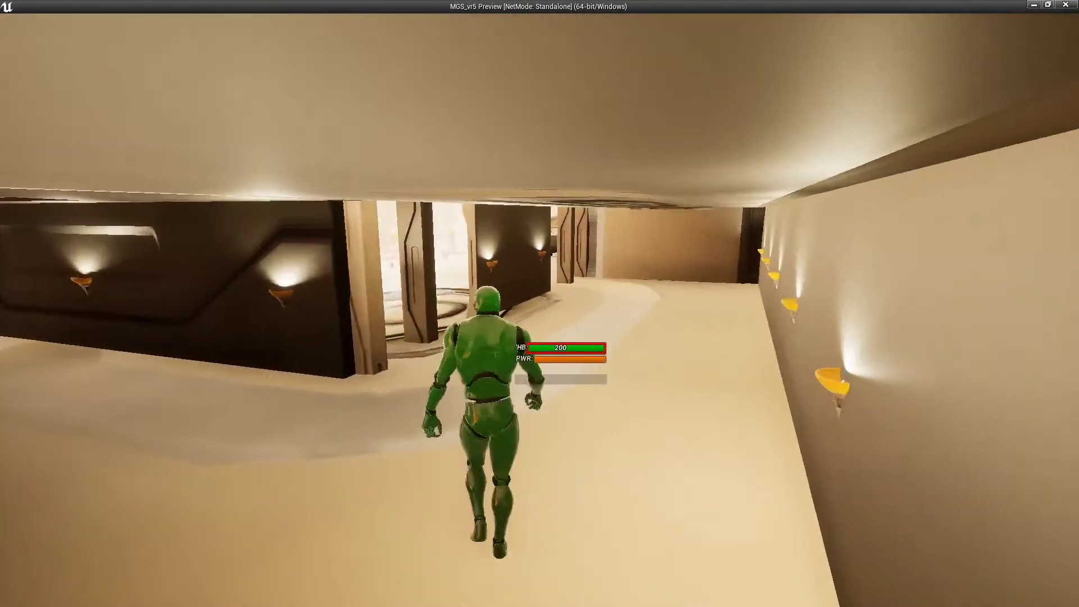
{"action": "key", "text": "w"}
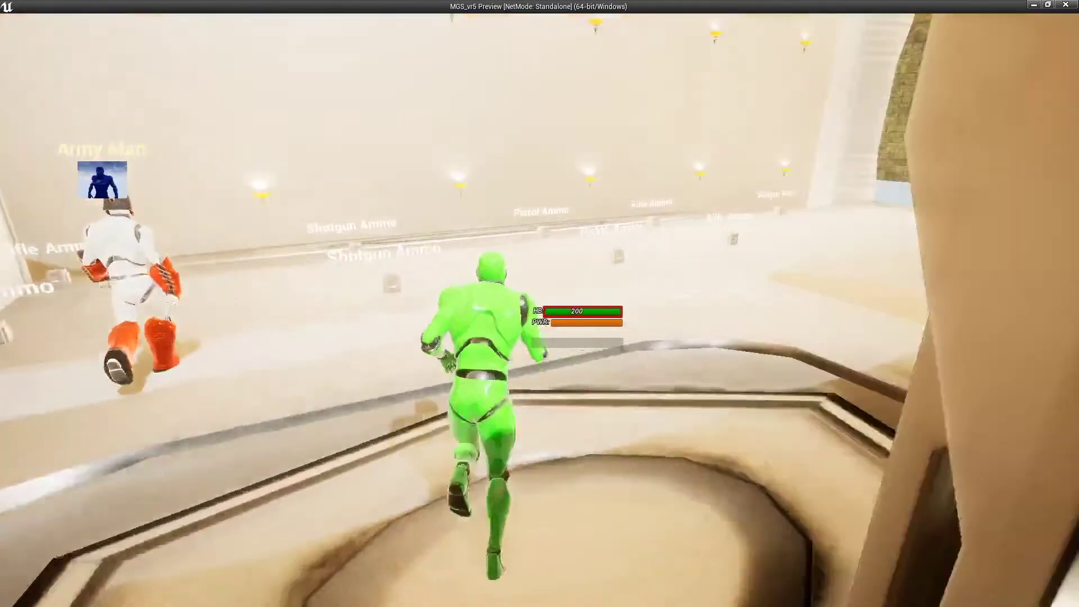
{"action": "key", "text": "w"}
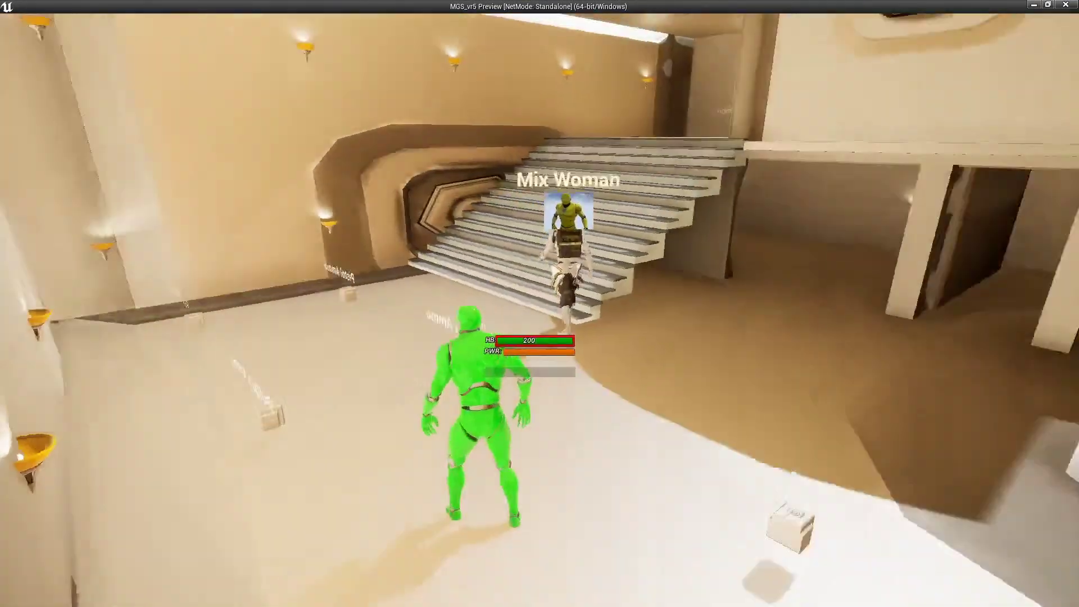
{"action": "key", "text": "w"}
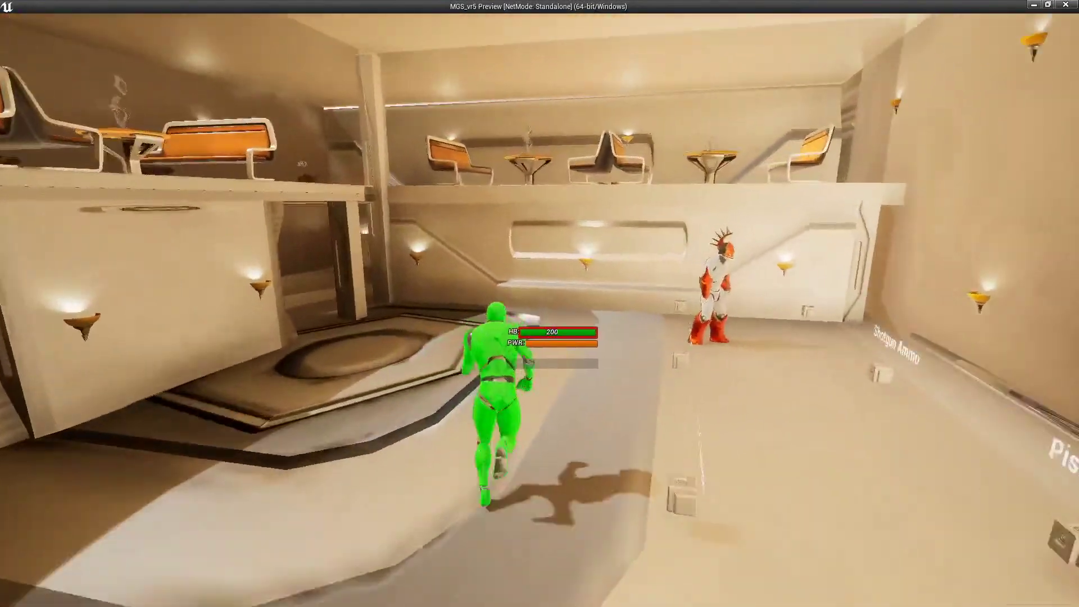
{"action": "key", "text": "w"}
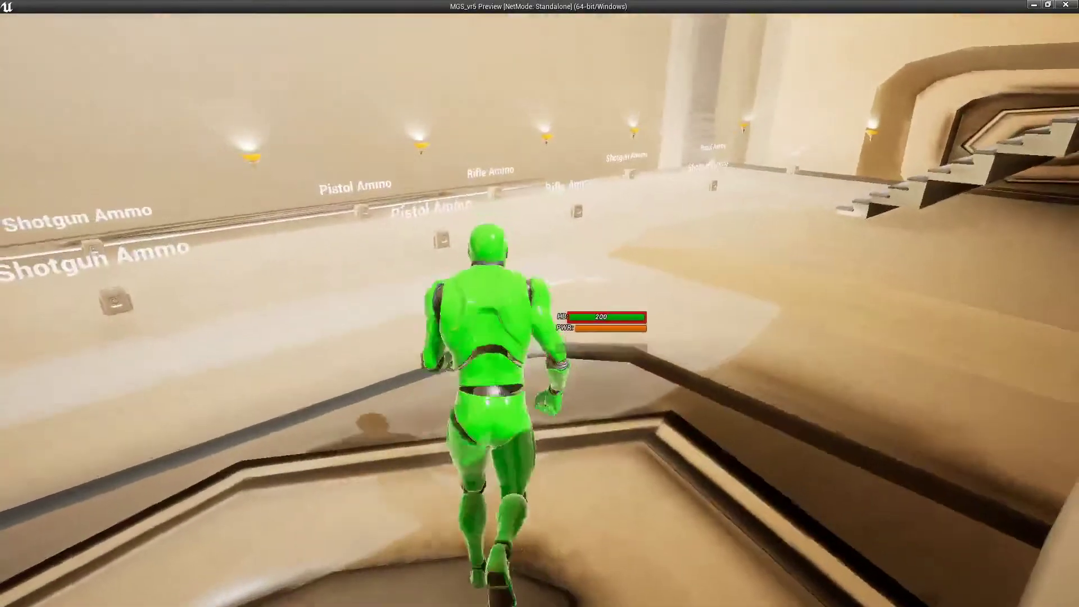
{"action": "key", "text": "w"}
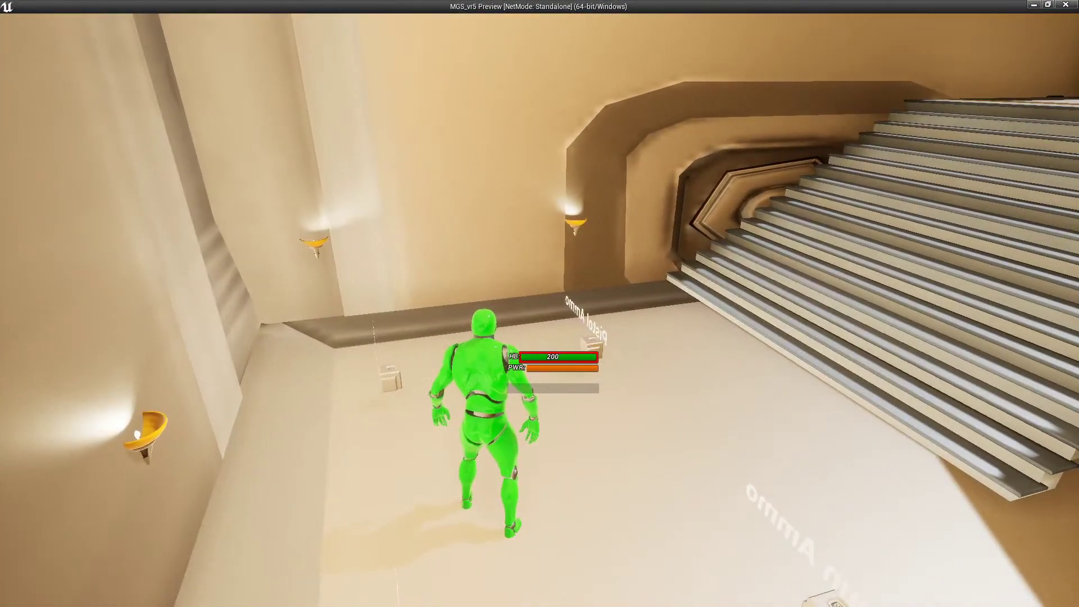
{"action": "key", "text": "w"}
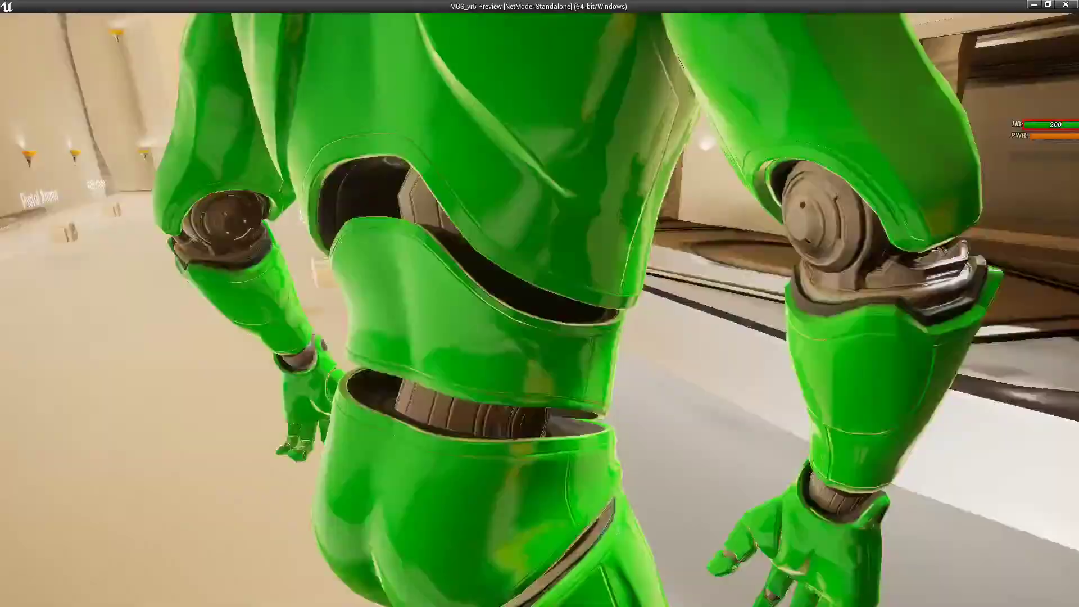
{"action": "key", "text": "w"}
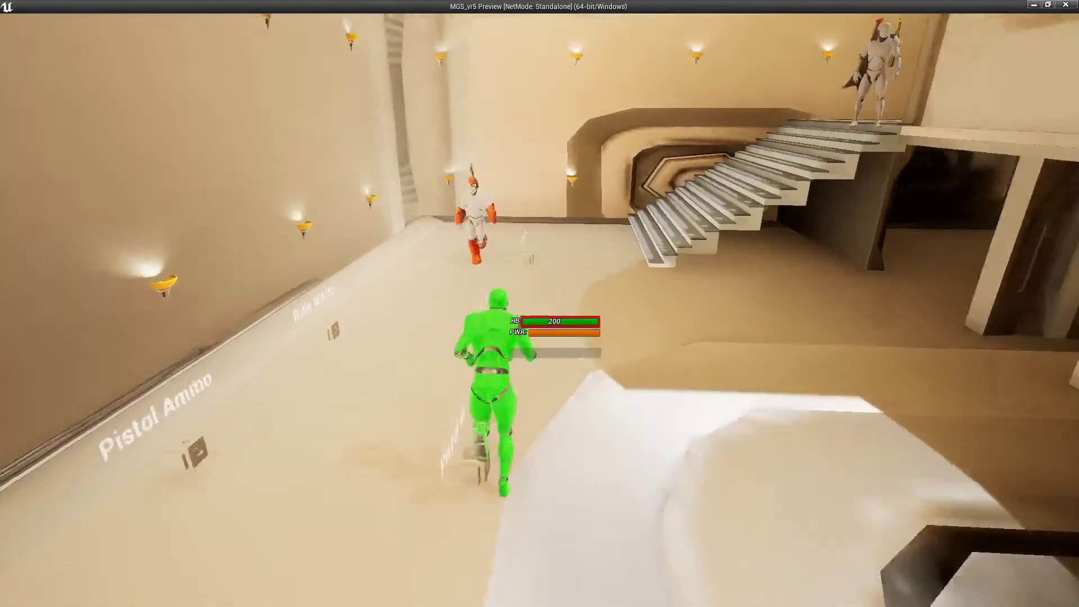
{"action": "key", "text": "w"}
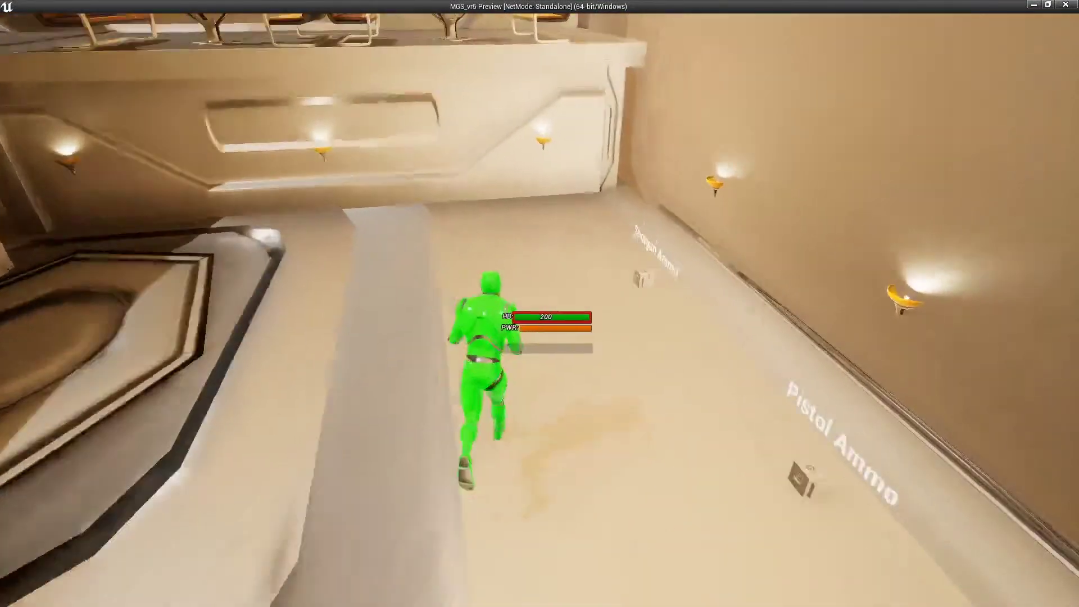
{"action": "key", "text": "w"}
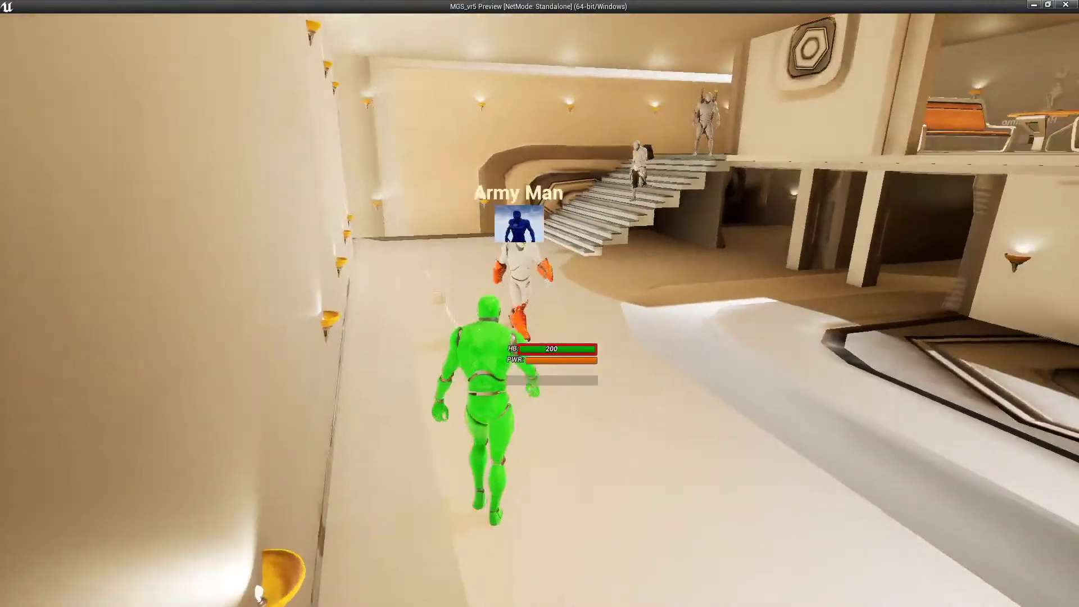
{"action": "key", "text": "w"}
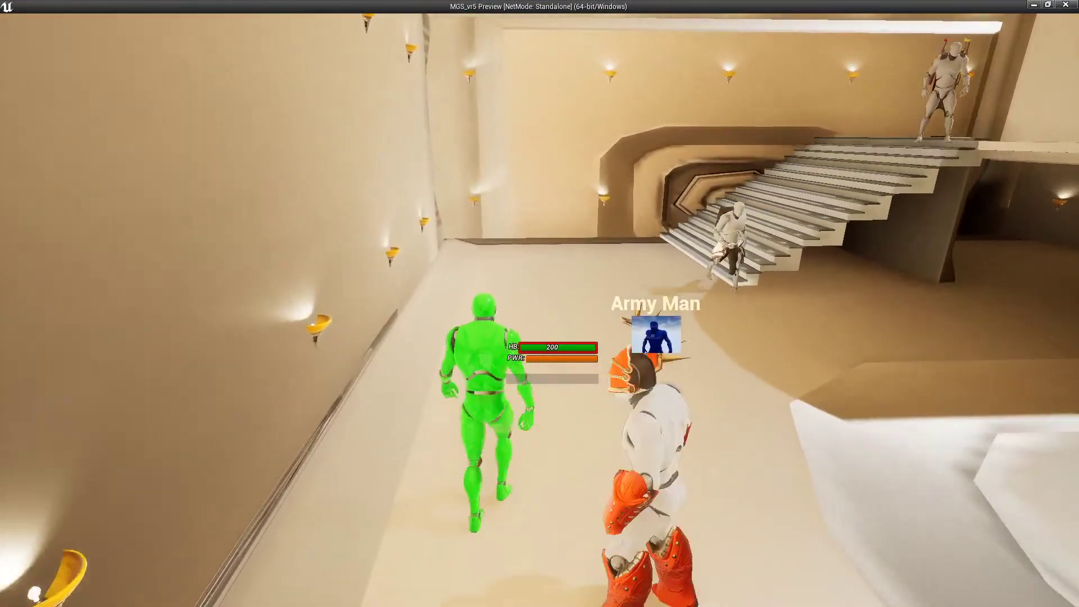
{"action": "key", "text": "w"}
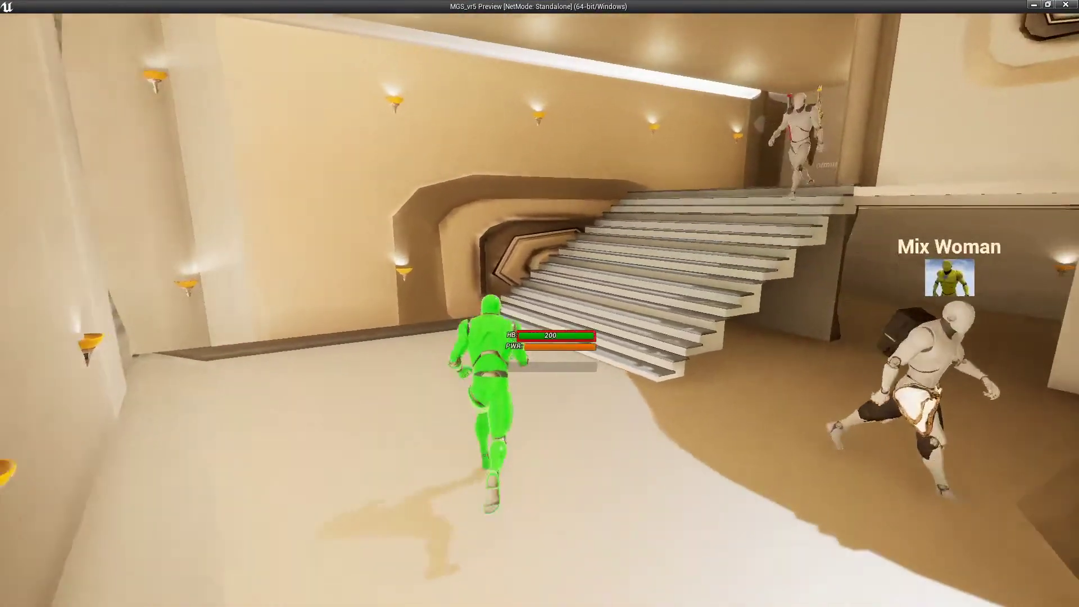
Run the green character up the stairs to the upper-floor bench marked with a question mark.
{"action": "key", "text": "w"}
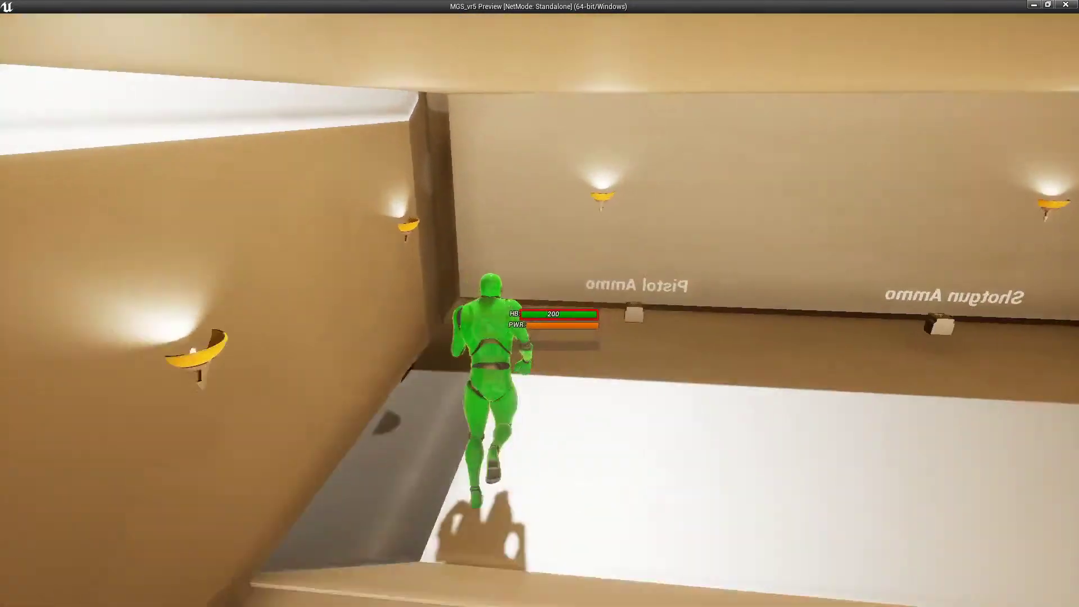
{"action": "key", "text": "w"}
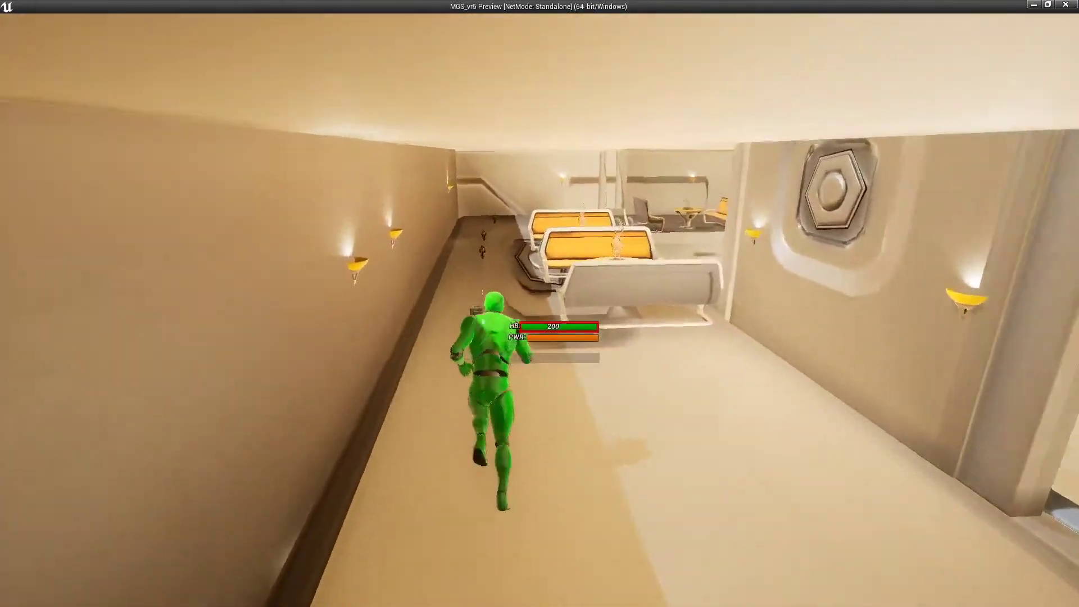
{"action": "key", "text": "w"}
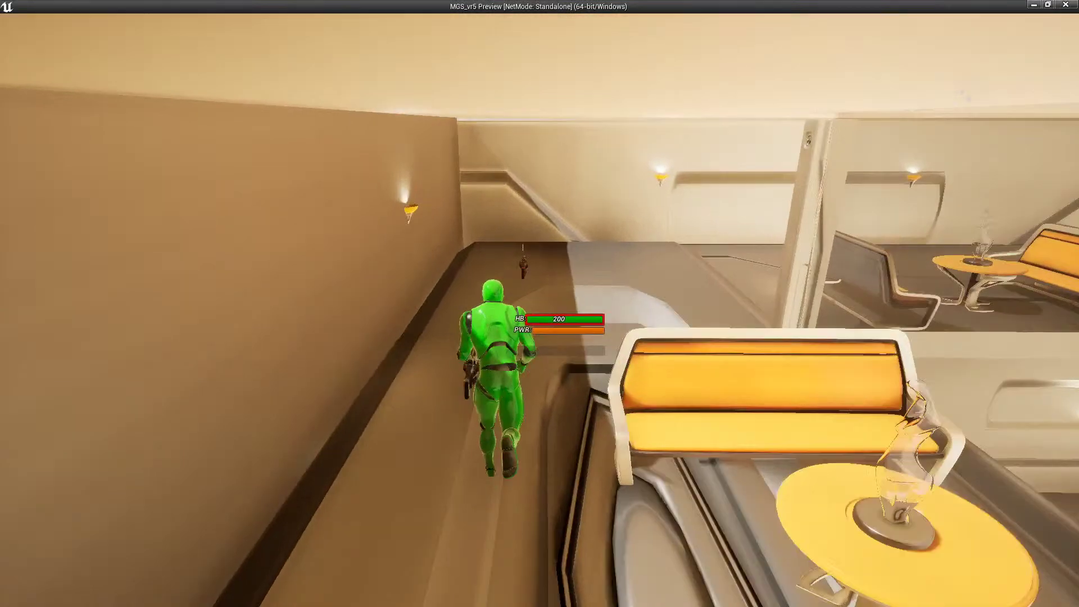
{"action": "key", "text": "w"}
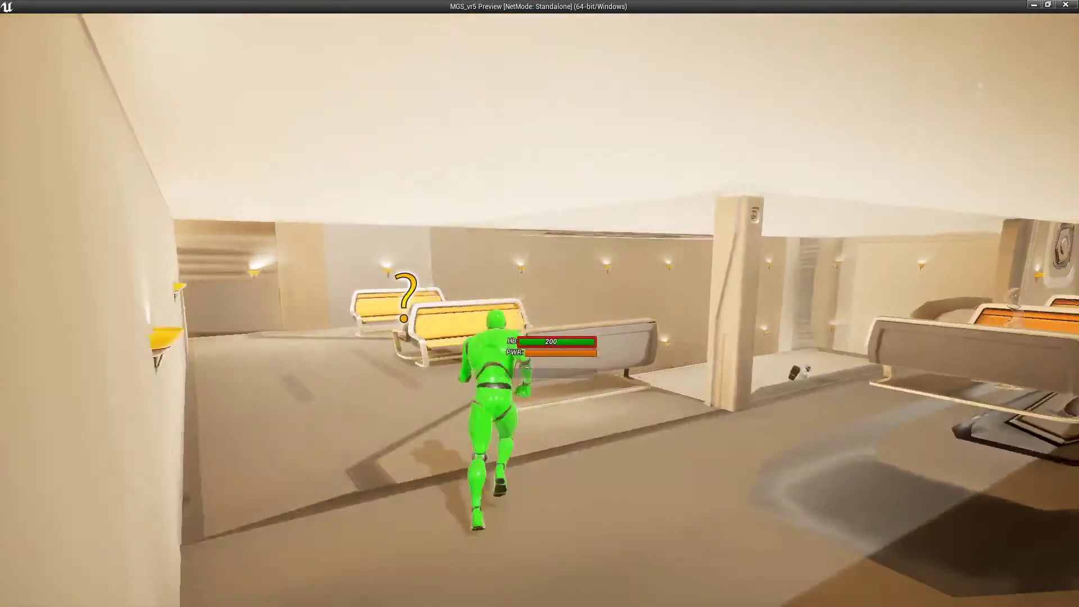
{"action": "key", "text": "w"}
Interact with the quest bench, accept Quest1 and bring up the in-game menu.
{"action": "key", "text": "e"}
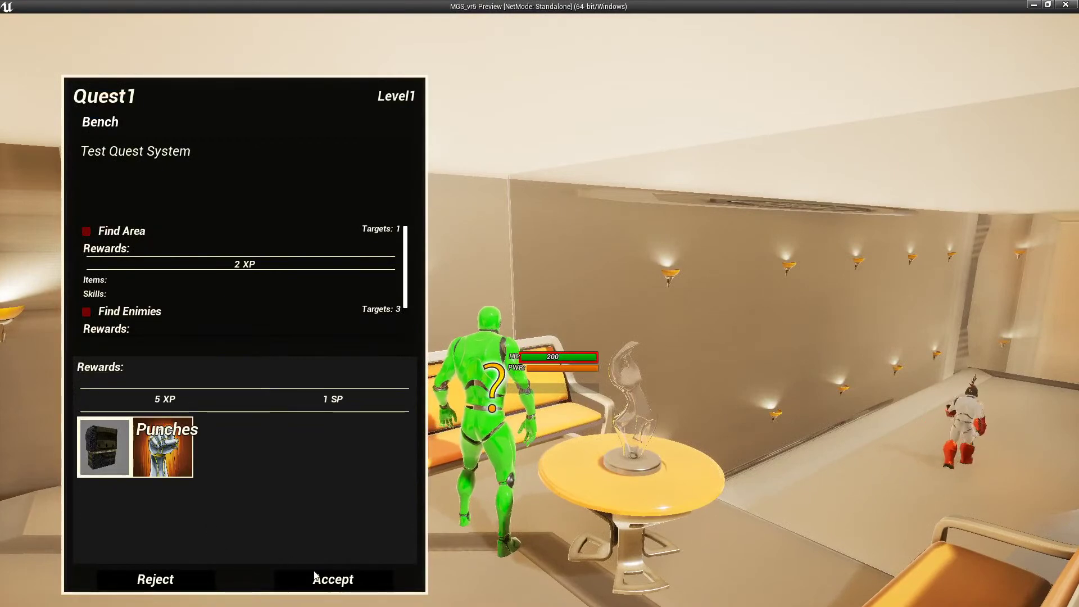
{"action": "left_click", "coordinate": [333, 579]}
{"action": "key", "text": "Escape"}
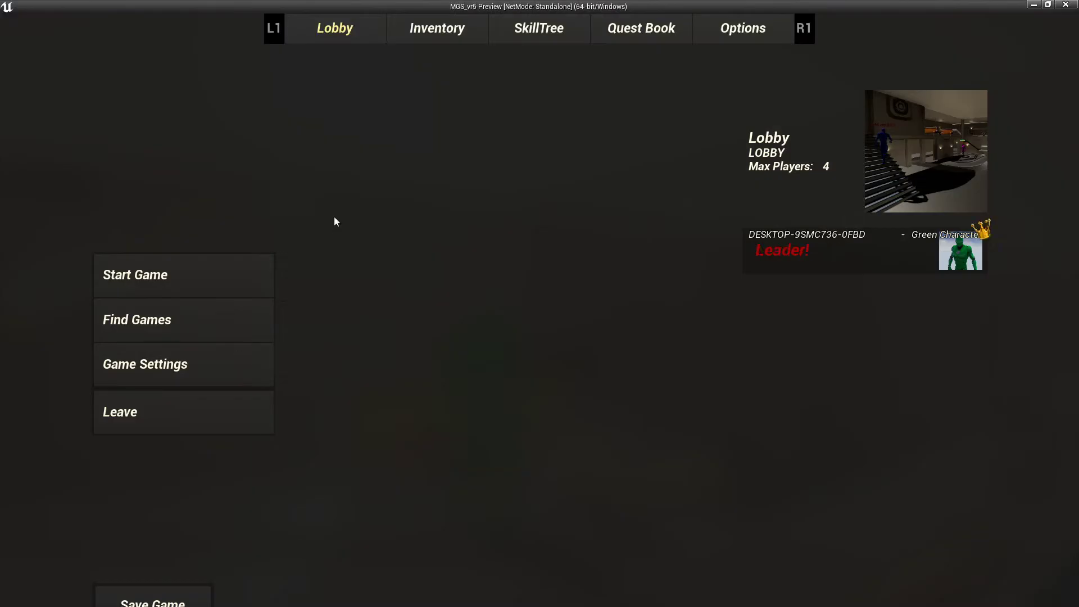
Look through the Skills and Attacks pages of the green character's skill tree.
{"action": "left_click", "coordinate": [522, 34]}
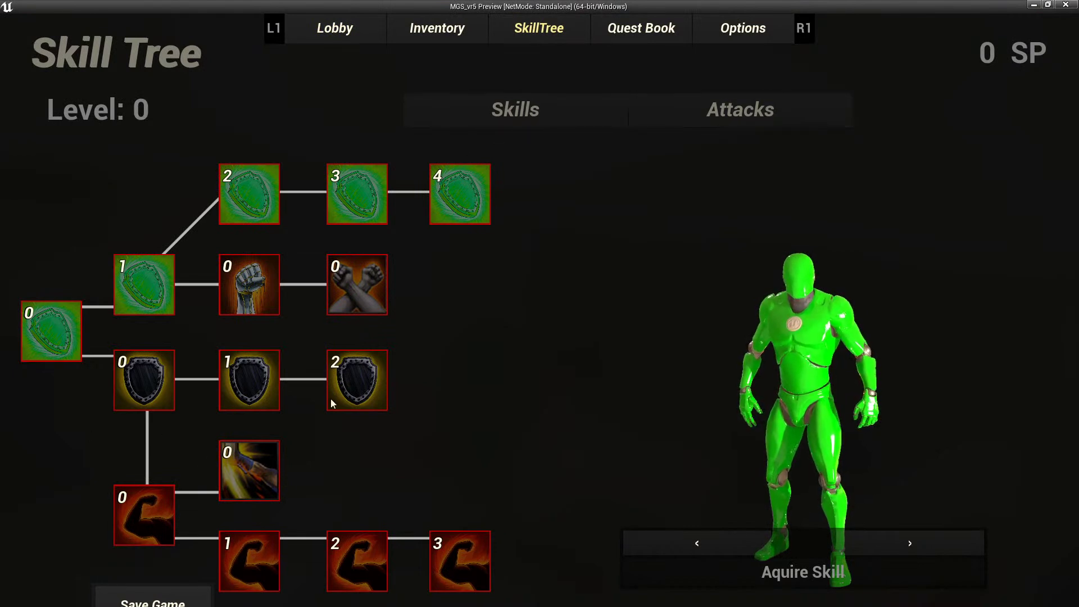
{"action": "left_click", "coordinate": [674, 120]}
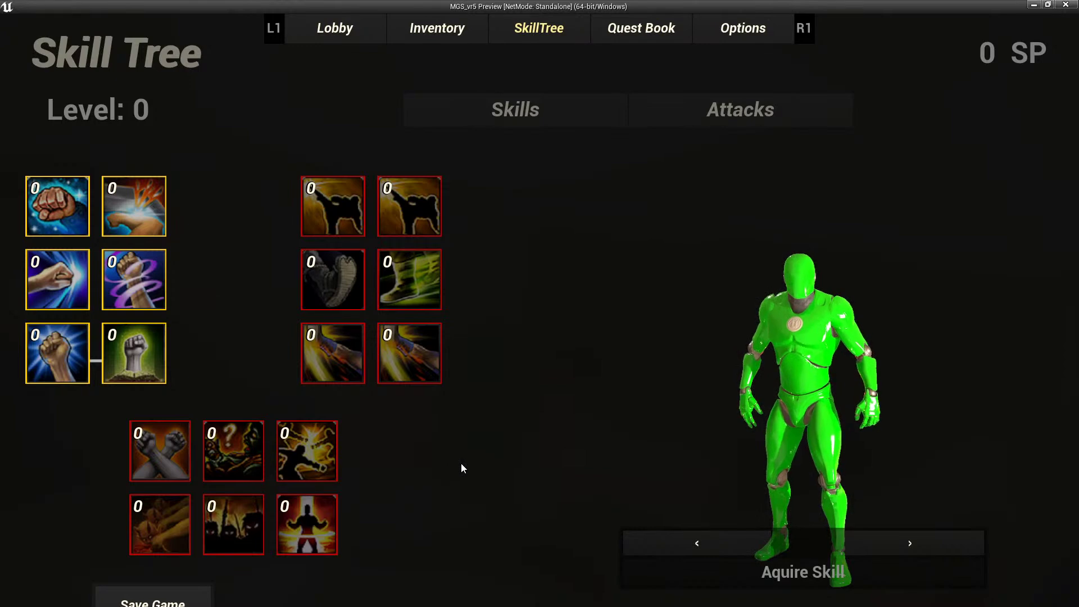
Choose Level1 with the CAMPAIGN game mode in the lobby's game settings and accept it.
{"action": "left_click", "coordinate": [342, 32]}
{"action": "left_click", "coordinate": [189, 362]}
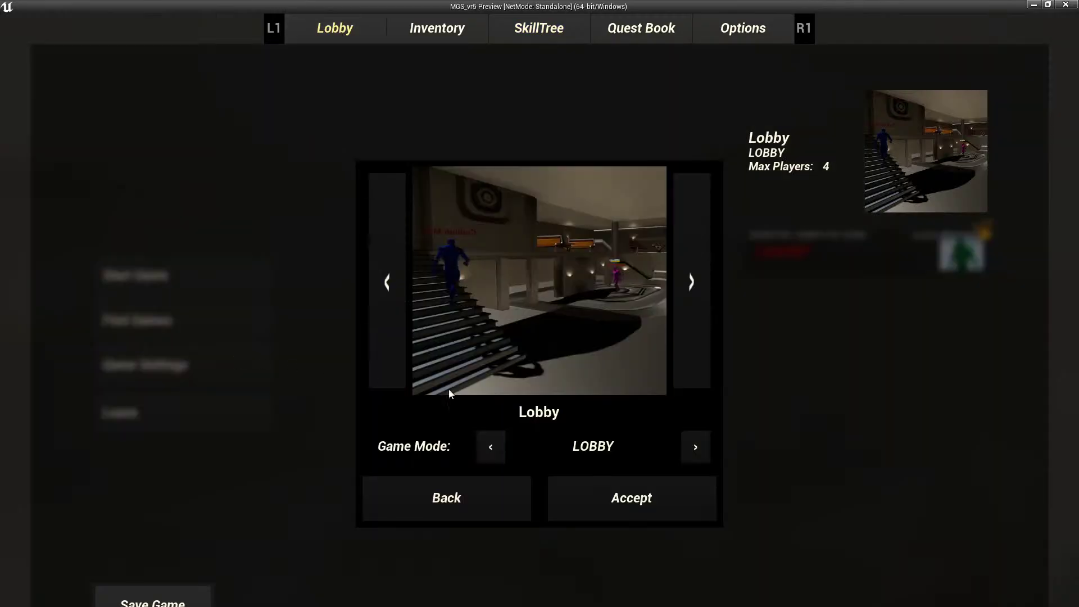
{"action": "left_click", "coordinate": [677, 354]}
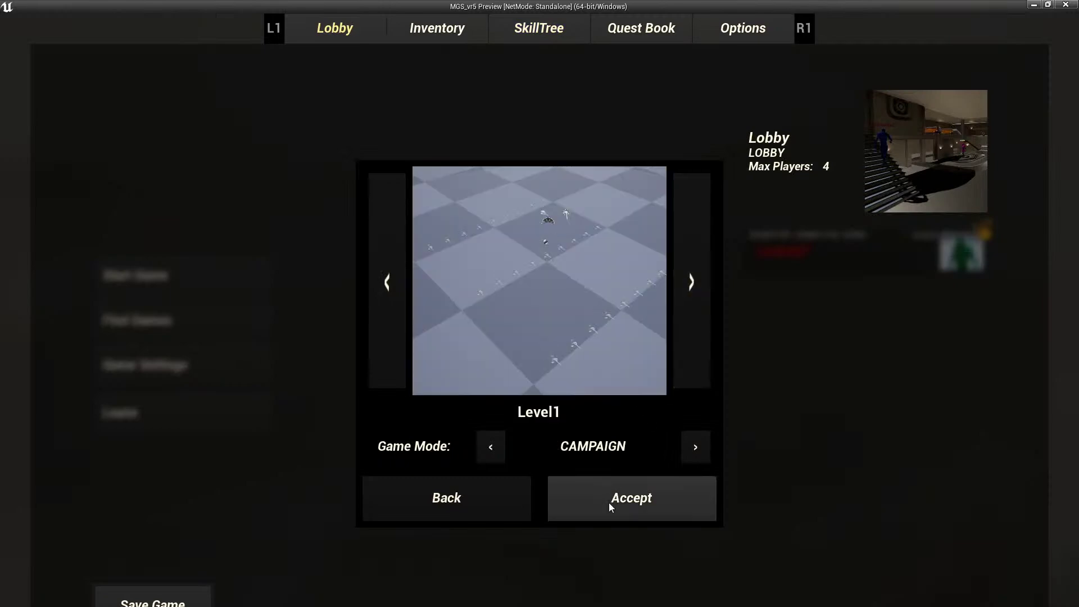
{"action": "left_click", "coordinate": [610, 501]}
Examine Quest1's description, objectives and rewards in the quest book.
{"action": "left_click", "coordinate": [632, 38]}
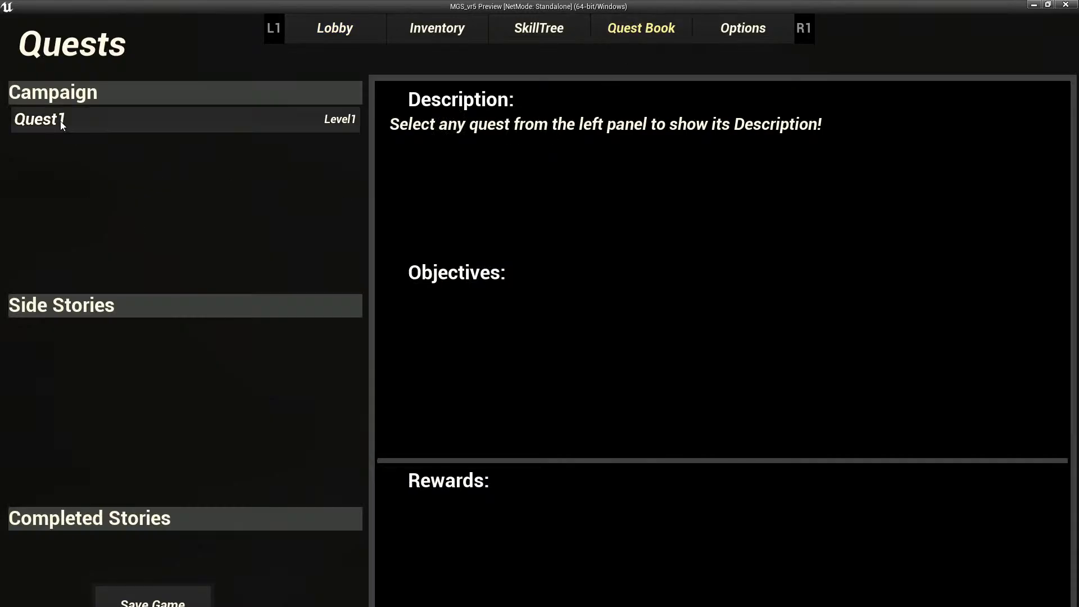
{"action": "left_click", "coordinate": [60, 120]}
{"action": "left_click", "coordinate": [63, 122]}
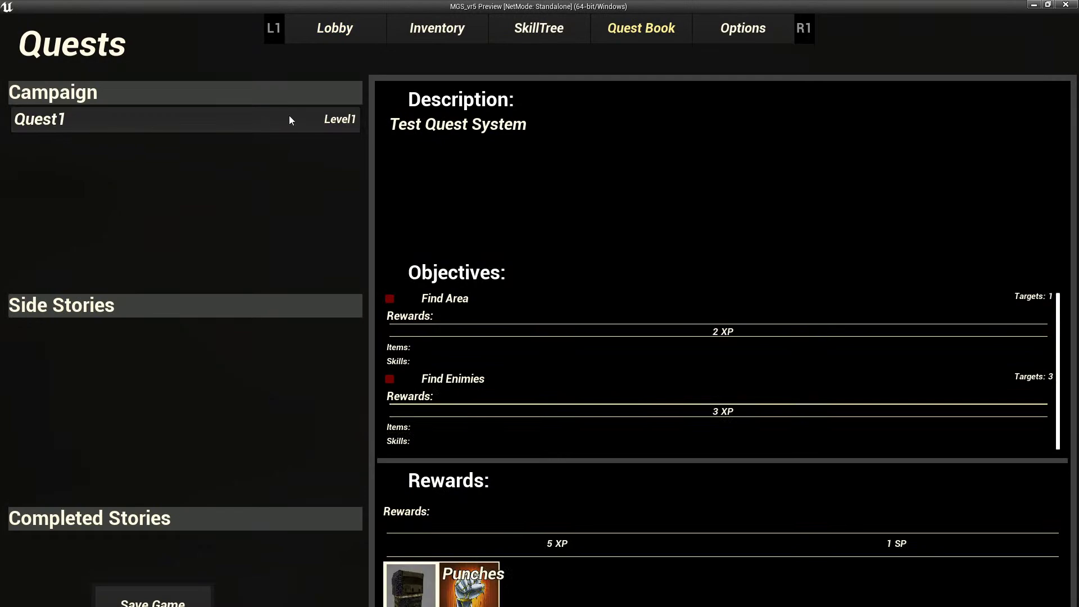
Reconfirm the lobby's game settings, start the Level1 campaign and run the green character toward the blue off-road vehicle.
{"action": "left_click", "coordinate": [325, 32]}
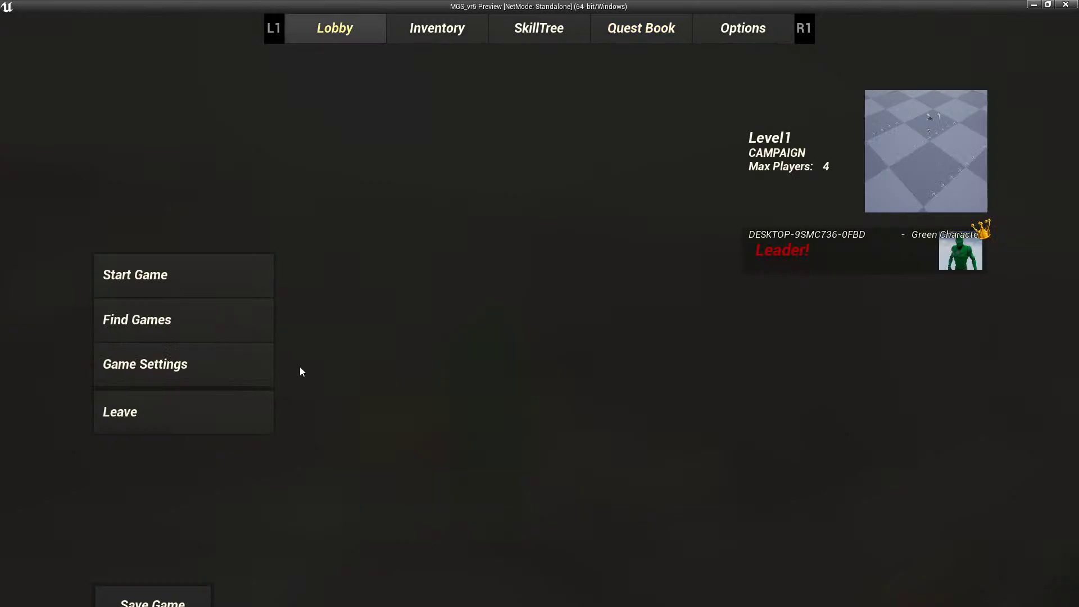
{"action": "left_click", "coordinate": [207, 367]}
{"action": "left_click", "coordinate": [621, 505]}
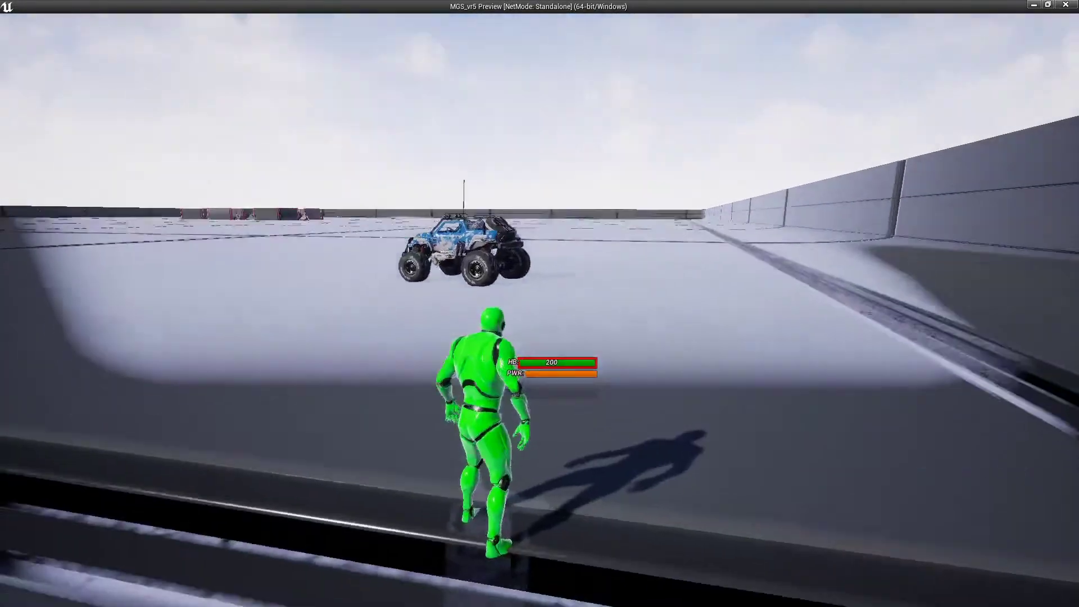
{"action": "key", "text": "w"}
Bring up the character's inventory and equip a rifle in the Primary slot.
{"action": "key", "text": "Tab"}
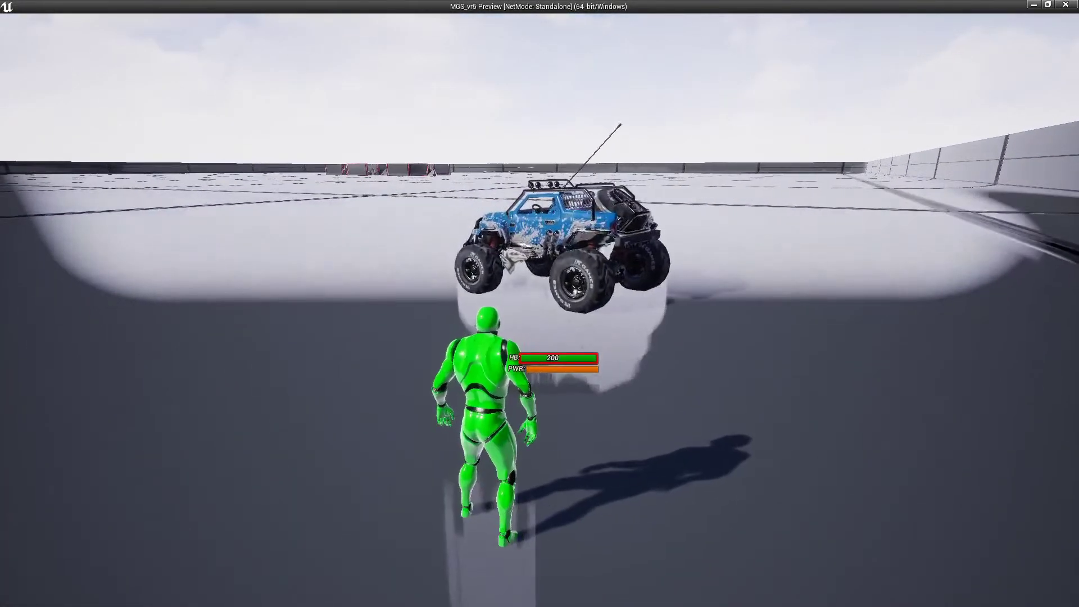
{"action": "left_click", "coordinate": [408, 33]}
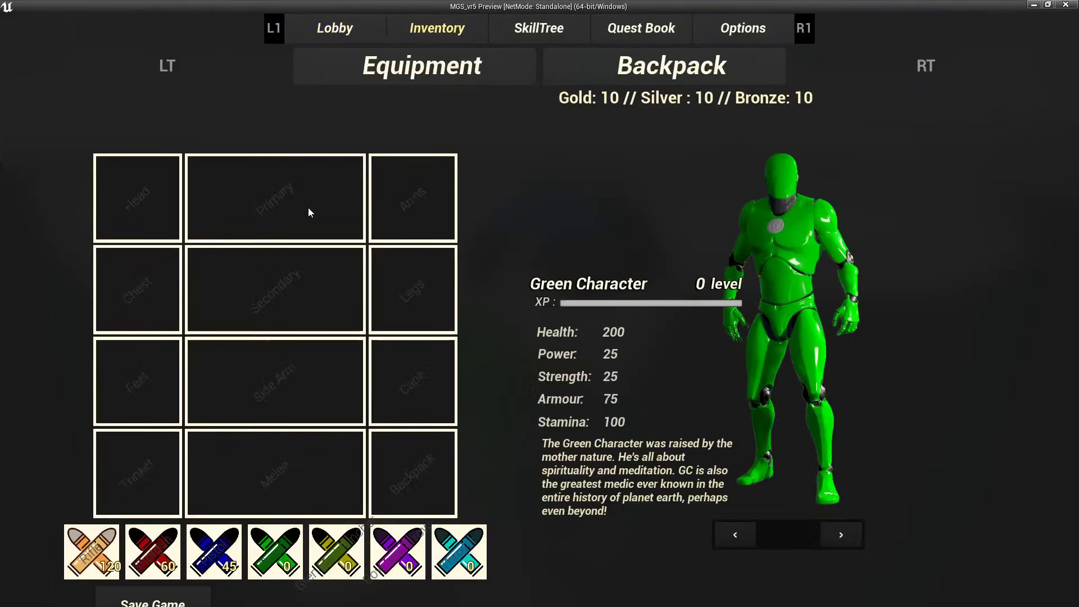
{"action": "left_click", "coordinate": [276, 232]}
{"action": "left_click", "coordinate": [748, 564]}
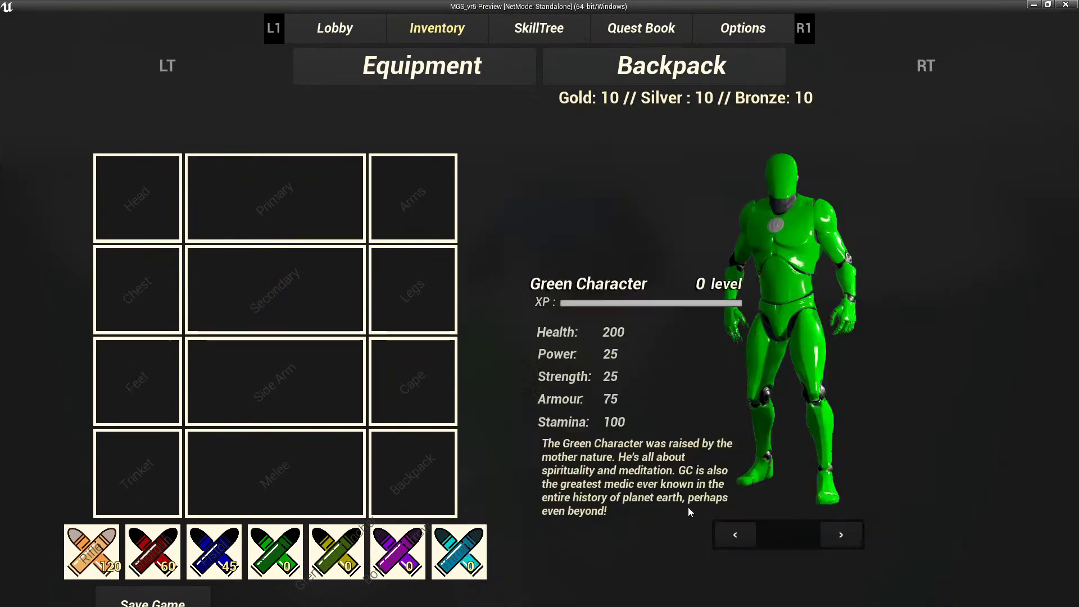
{"action": "left_click", "coordinate": [337, 231]}
{"action": "left_click", "coordinate": [774, 556]}
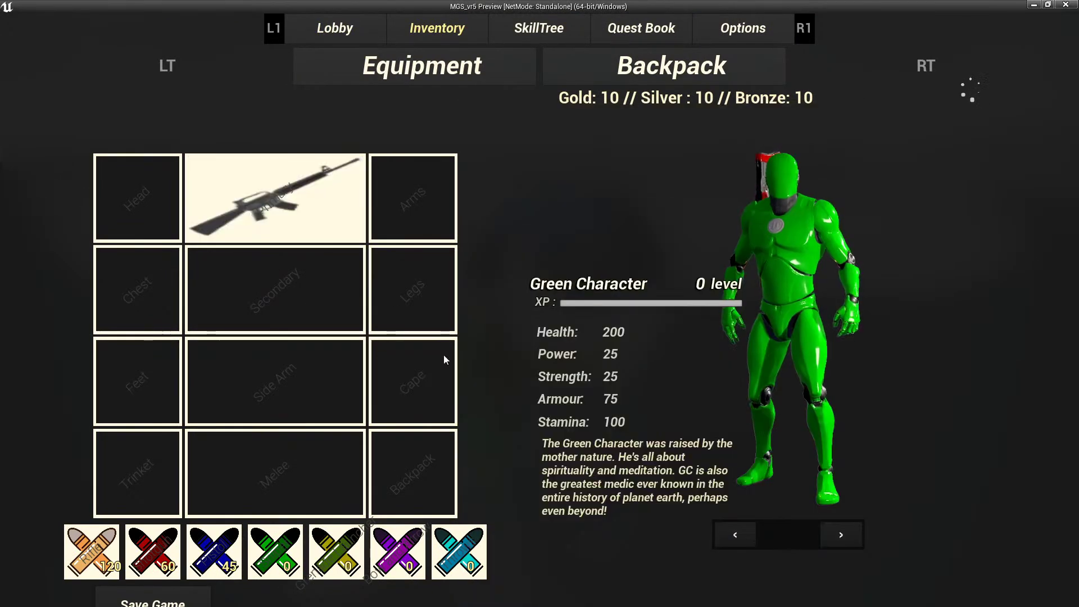
Equip a shotgun in the Secondary slot, and check the Side Arm slot's item view without equipping anything.
{"action": "left_click", "coordinate": [305, 292]}
{"action": "left_click", "coordinate": [737, 547]}
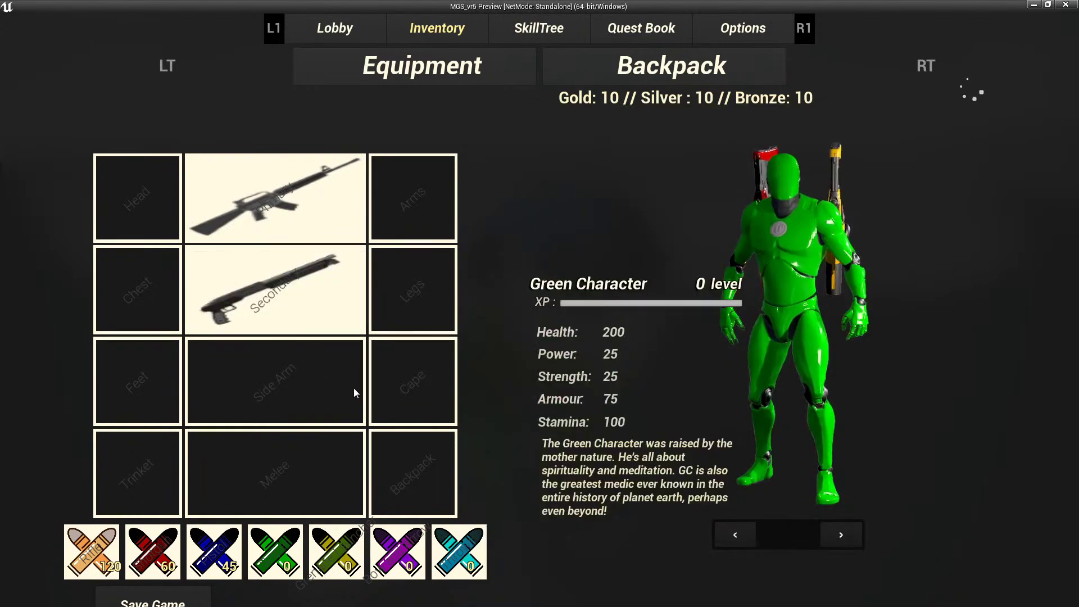
{"action": "left_click", "coordinate": [322, 378]}
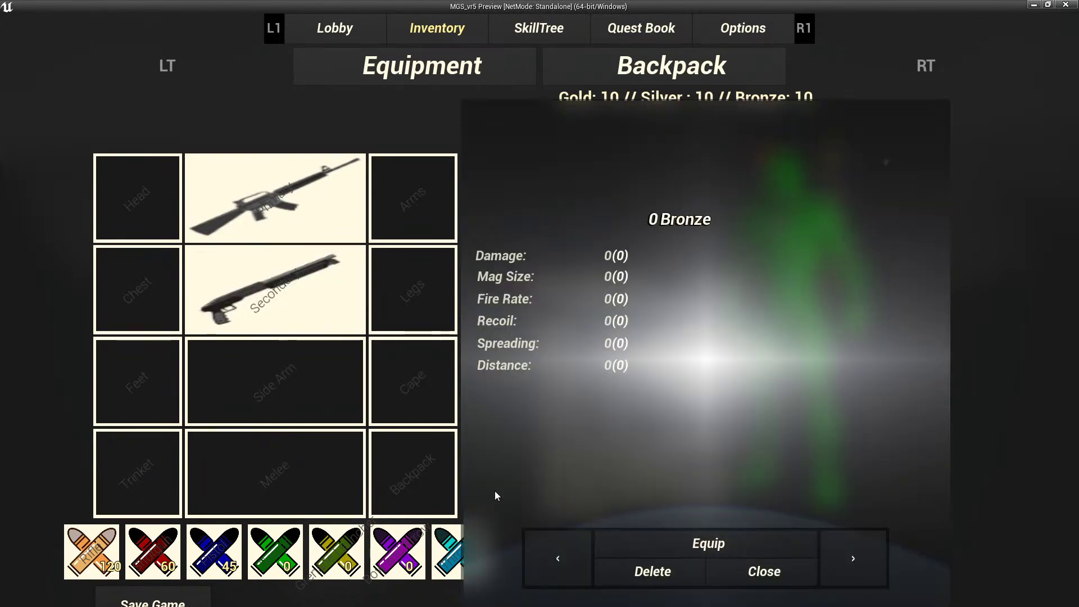
{"action": "left_click", "coordinate": [722, 574]}
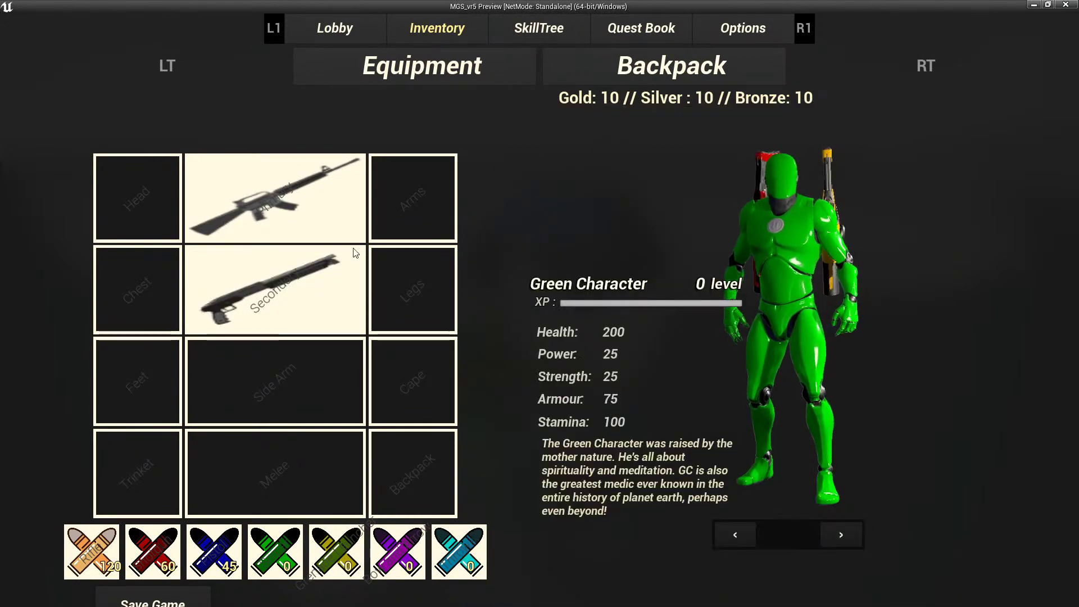
Return to the level, board the blue vehicle and drive it across the floor with a turn.
{"action": "key", "text": "Tab"}
{"action": "key", "text": "w"}
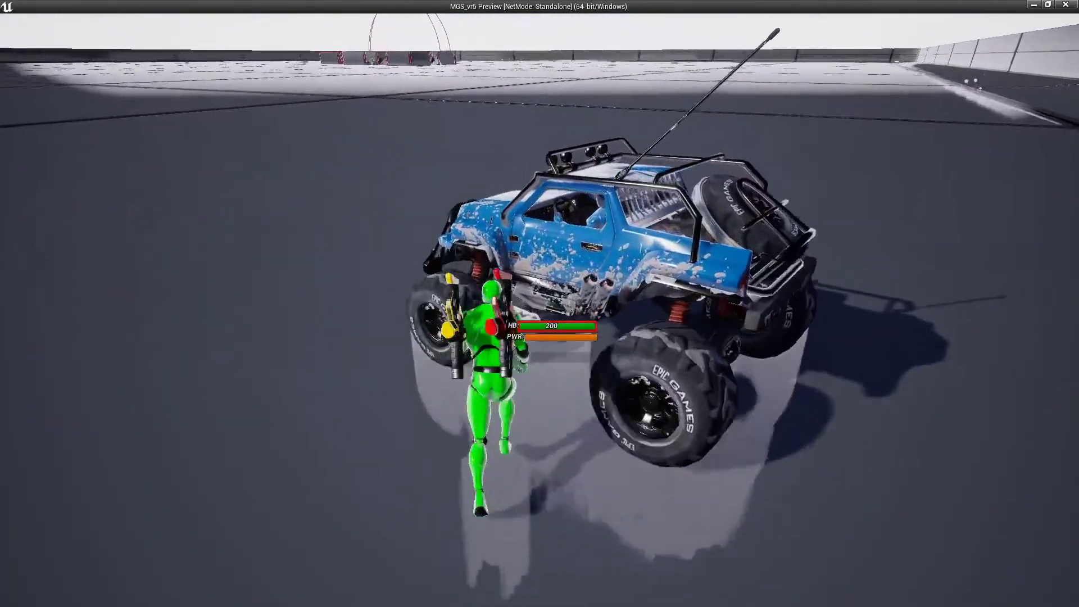
{"action": "key", "text": "e"}
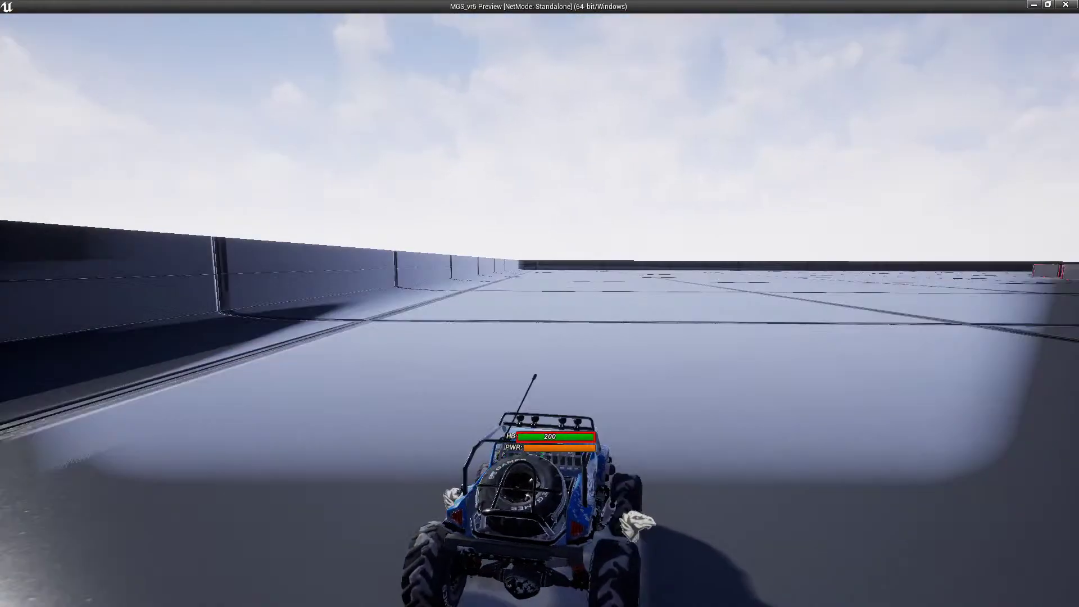
{"action": "key", "text": "w"}
{"action": "key", "text": "d"}
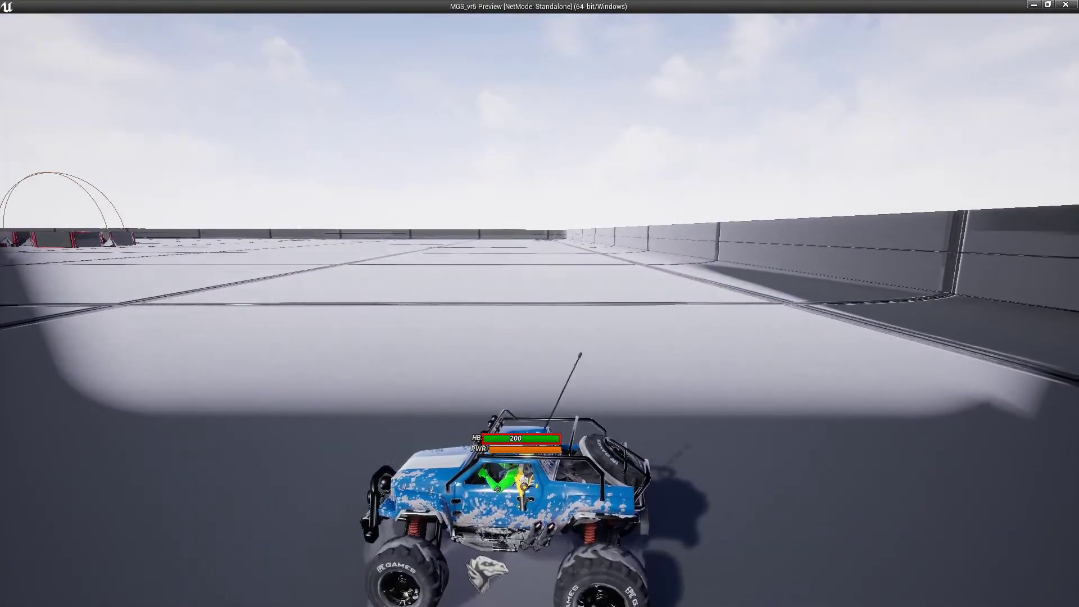
Get out of the blue vehicle and run the green character around it to examine both sides.
{"action": "key", "text": "e"}
{"action": "key", "text": "w"}
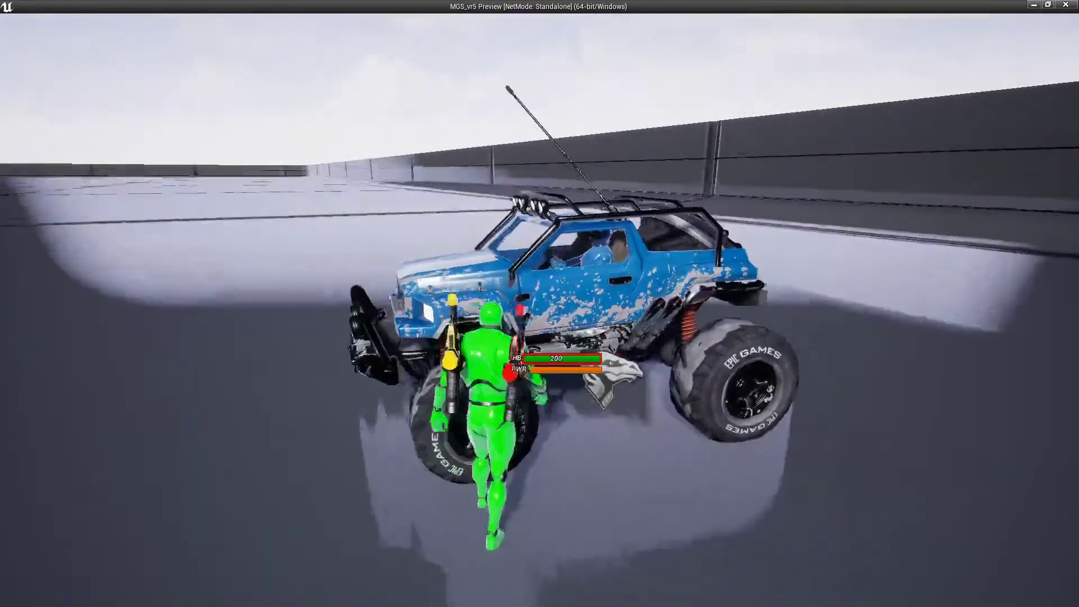
{"action": "key", "text": "w"}
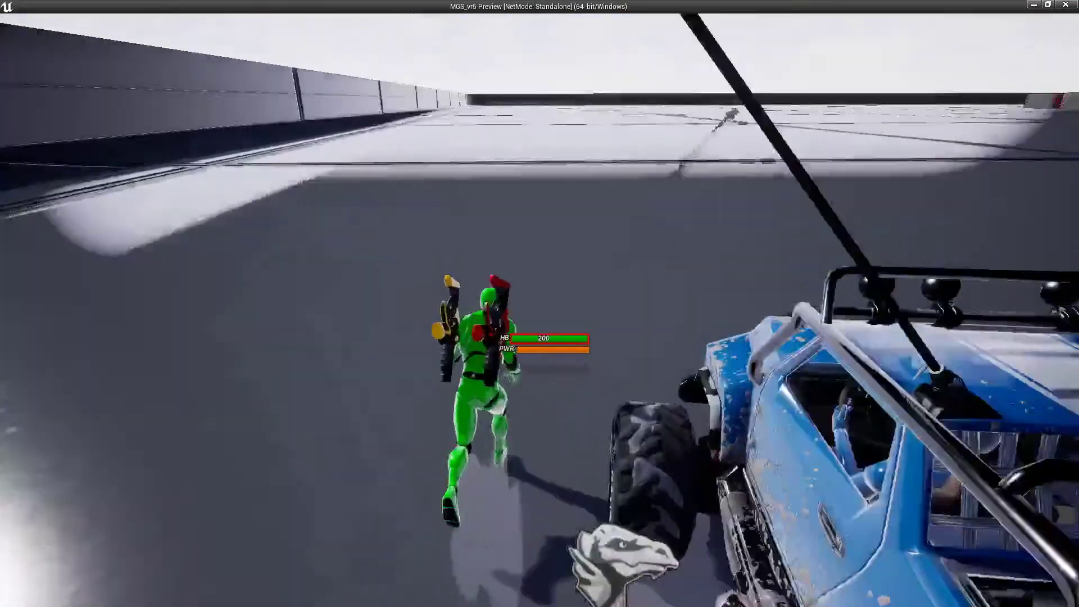
{"action": "key", "text": "w"}
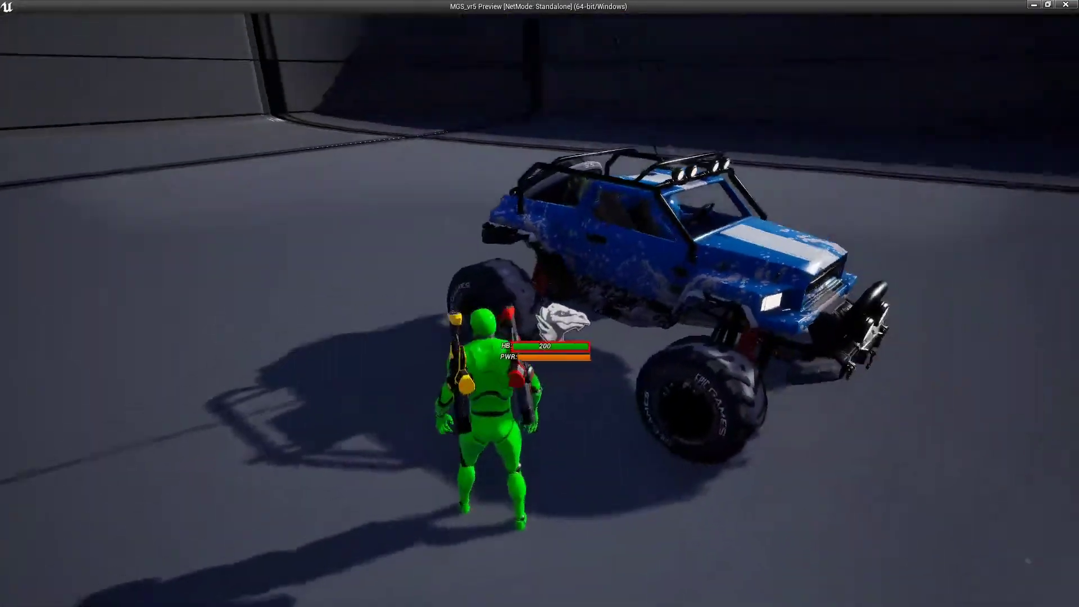
{"action": "key", "text": "w"}
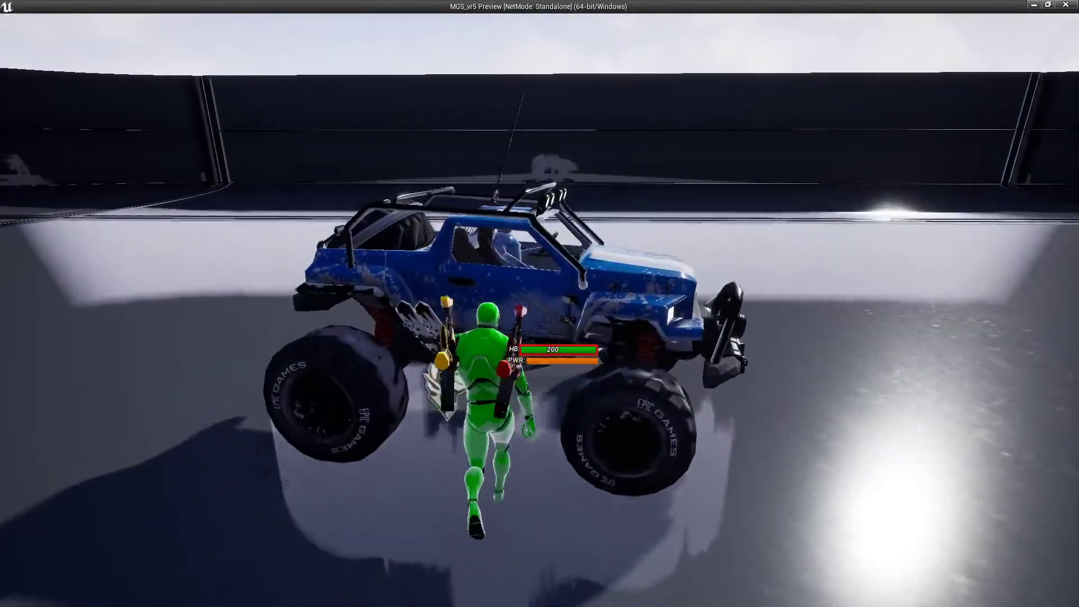
Get back into the blue vehicle and steer it across the open floor toward the walled arena under the wireframe dome.
{"action": "key", "text": "e"}
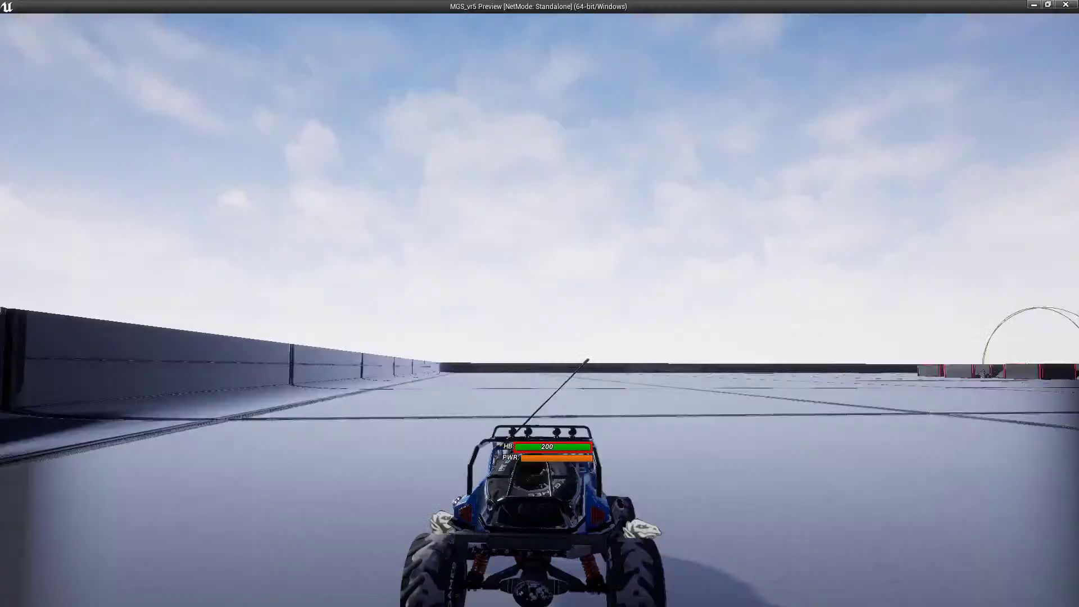
{"action": "key", "text": "w"}
{"action": "key", "text": "d"}
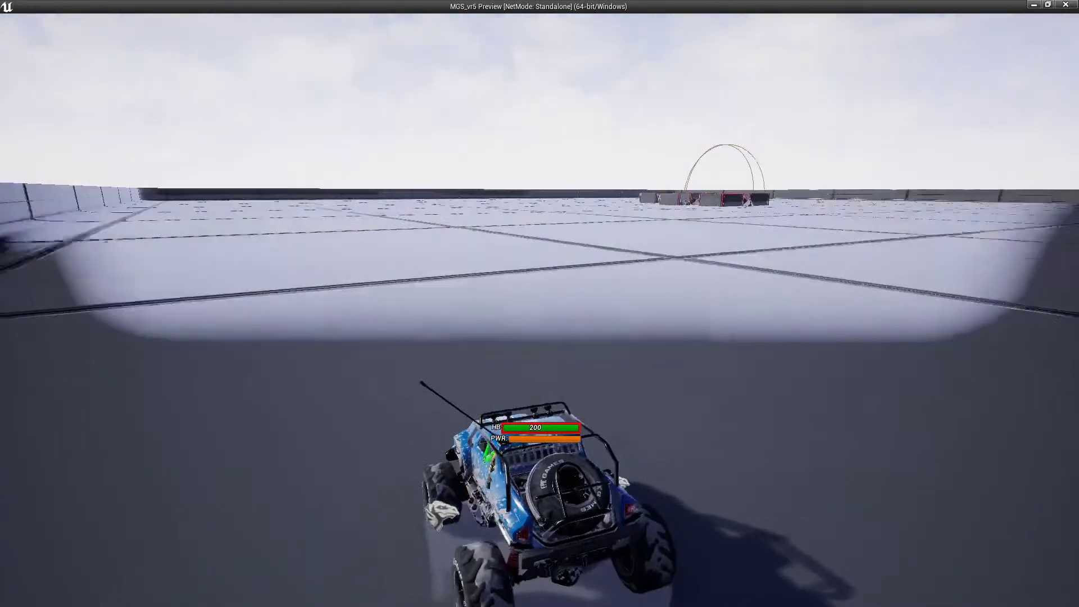
{"action": "key", "text": "a"}
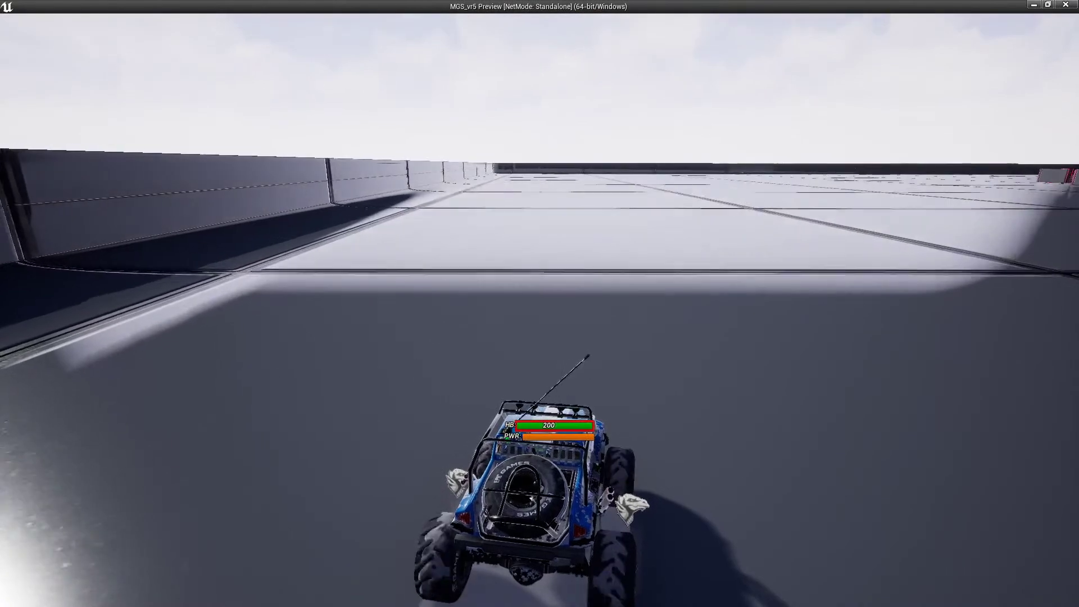
{"action": "key", "text": "d"}
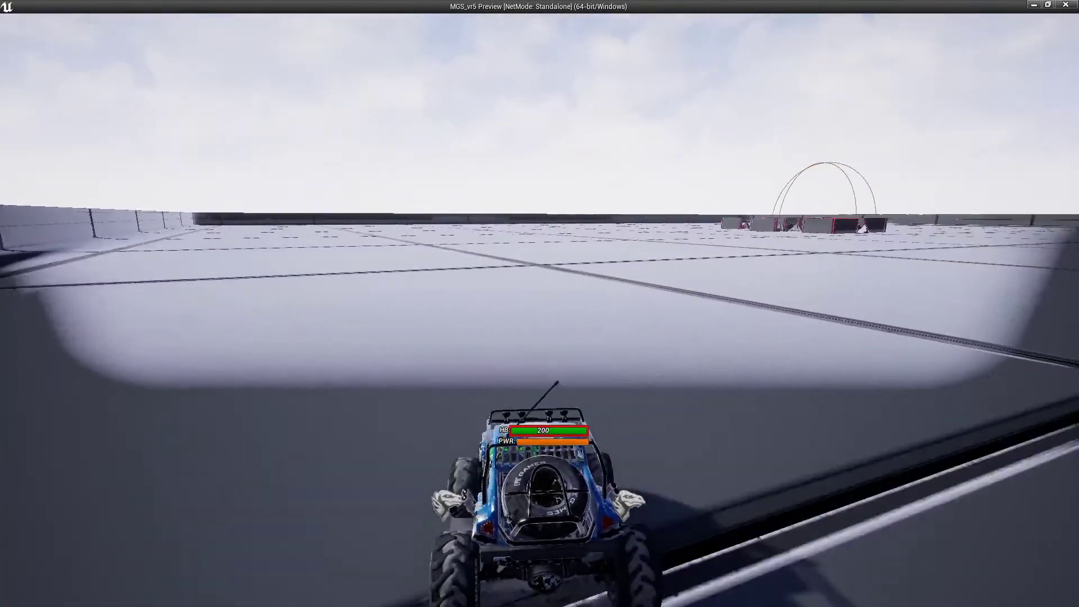
{"action": "key", "text": "a"}
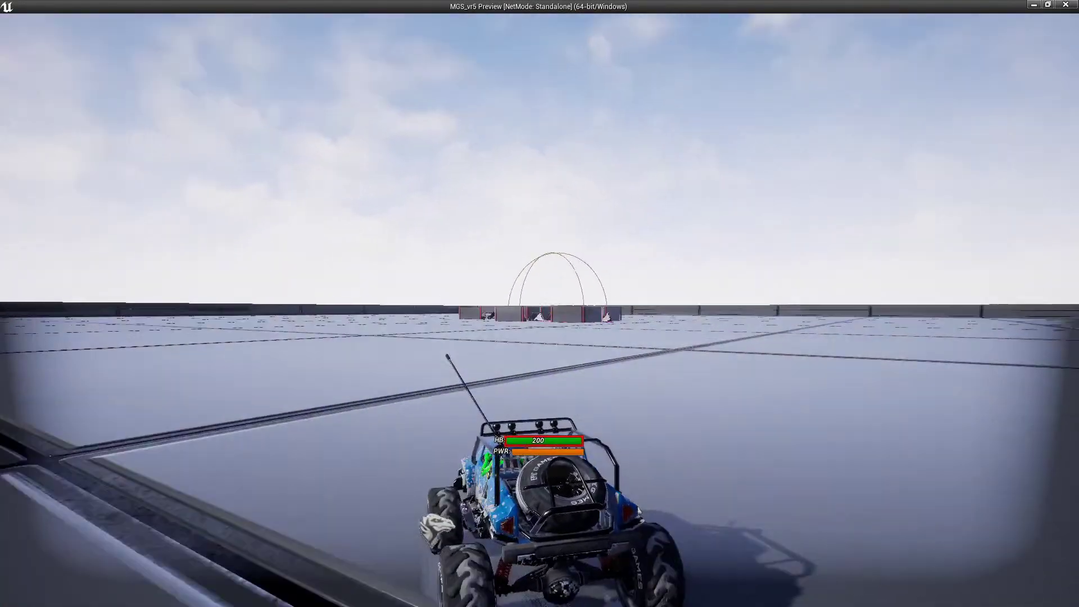
{"action": "key", "text": "d"}
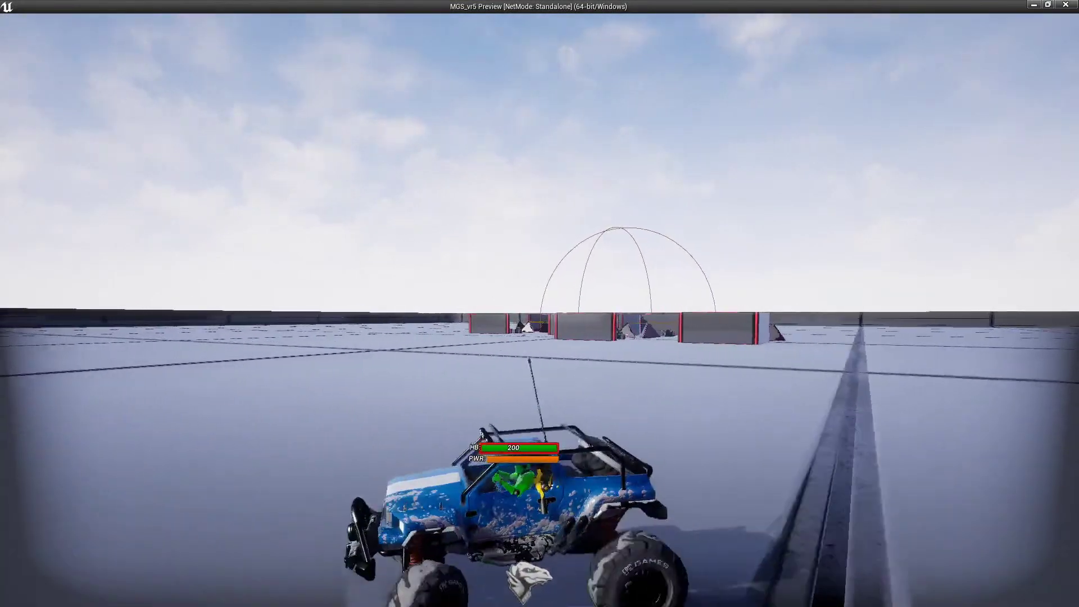
{"action": "key", "text": "a"}
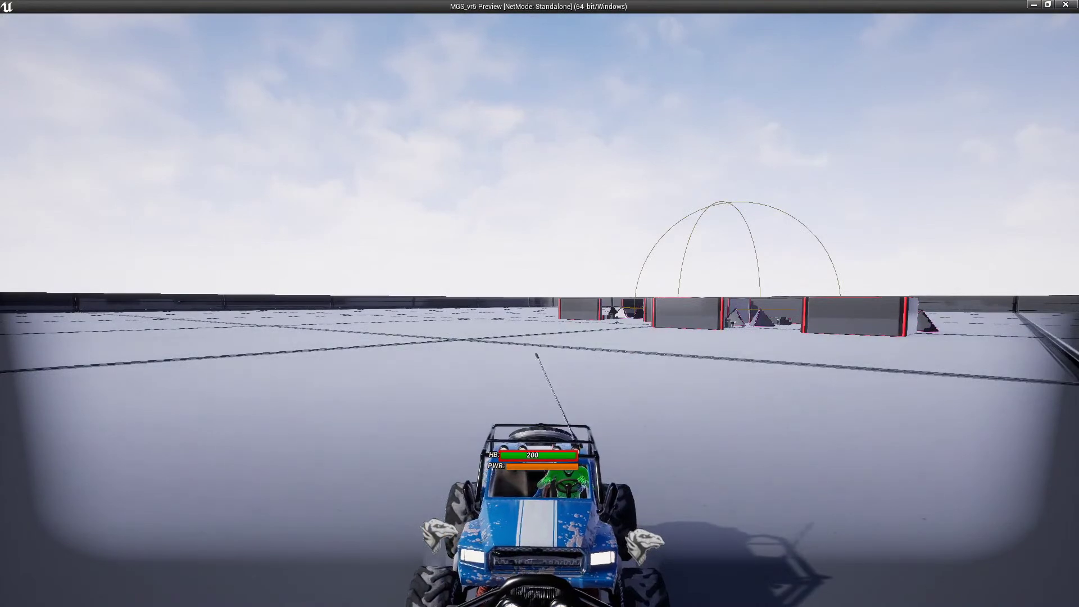
Leave the vehicle, run up to the red-and-white character near the arena's pyramids and engage it.
{"action": "key", "text": "e"}
{"action": "key", "text": "w"}
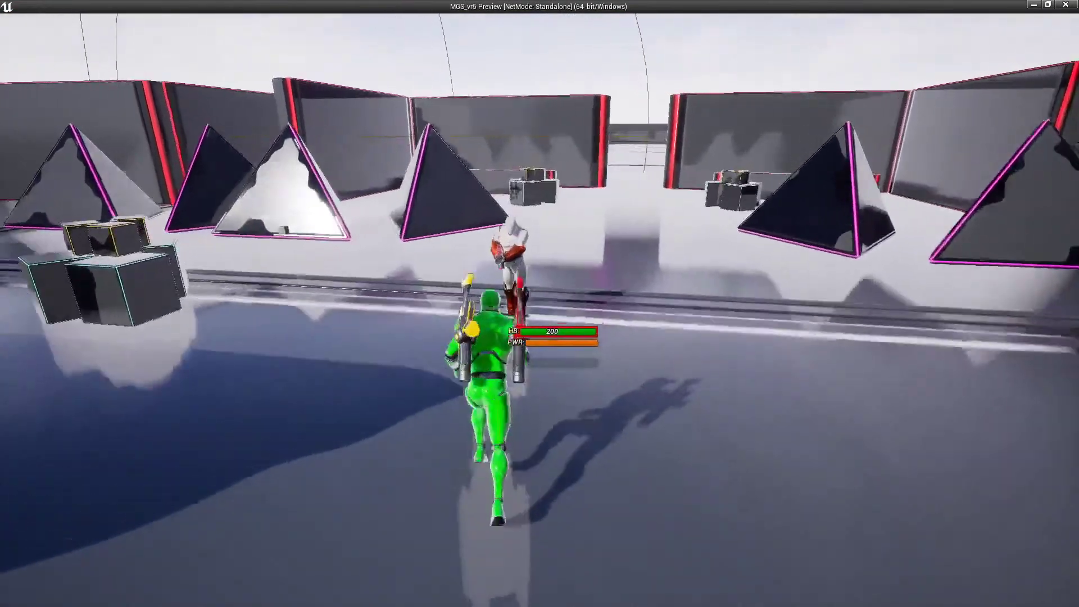
{"action": "key", "text": "e"}
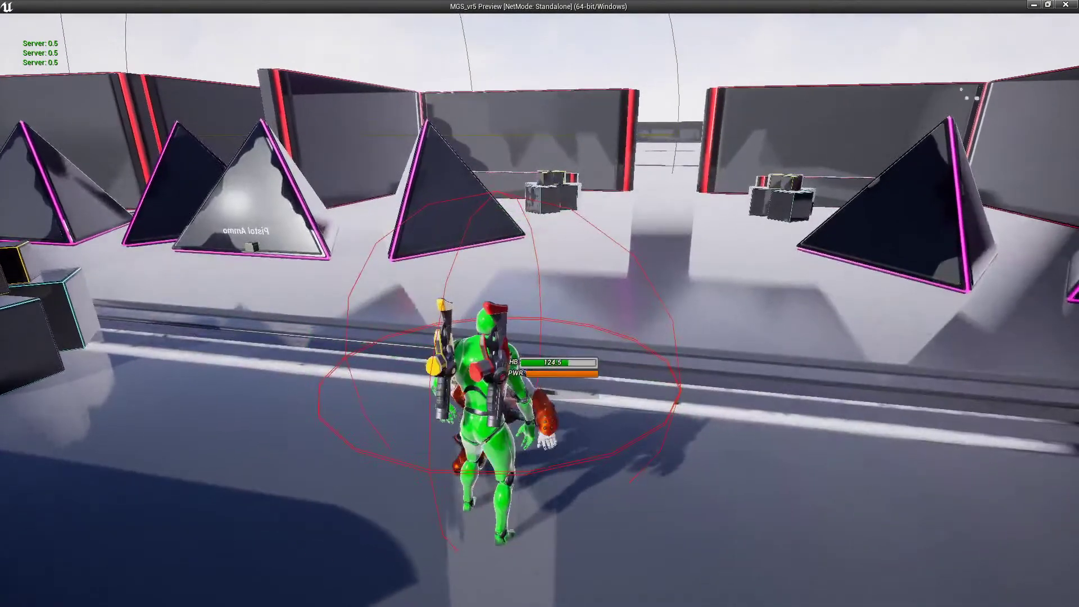
Break away from the red-and-white character and run the green character out of the arena to the parked blue vehicle.
{"action": "key", "text": "w"}
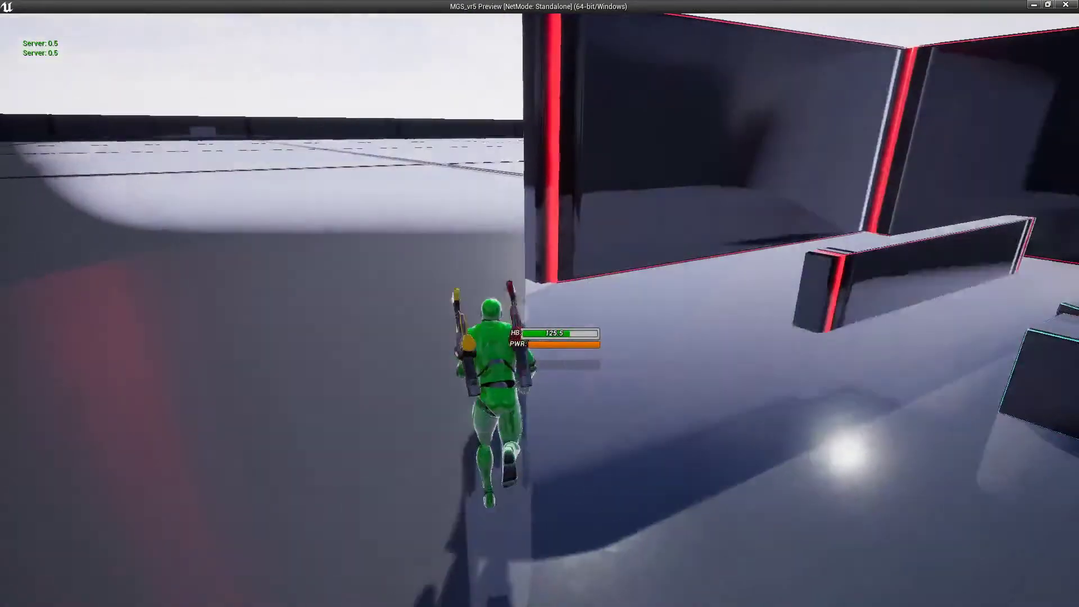
{"action": "key", "text": "w"}
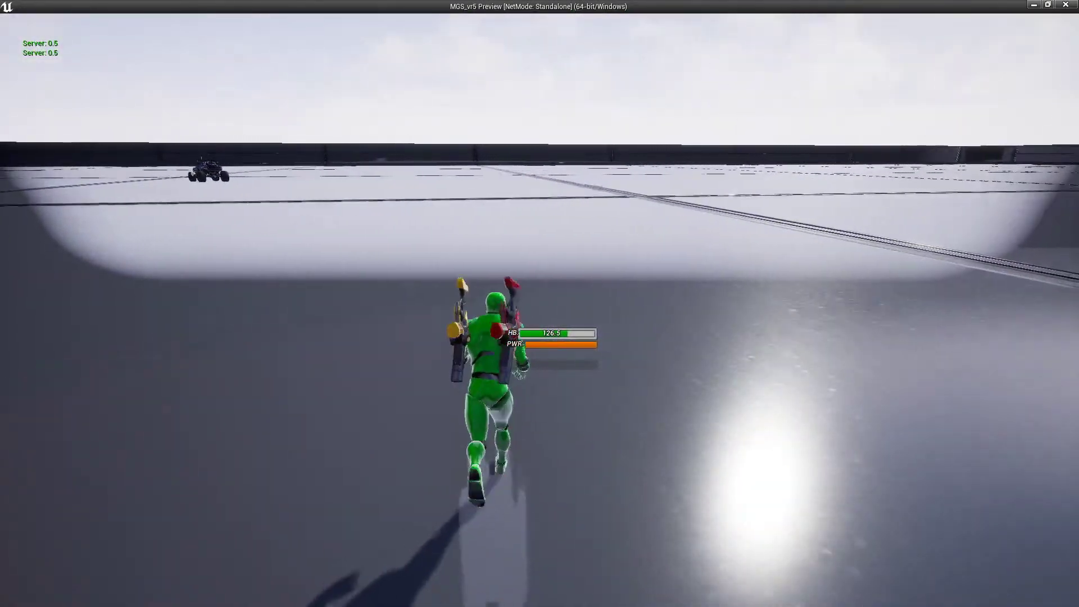
{"action": "key", "text": "w"}
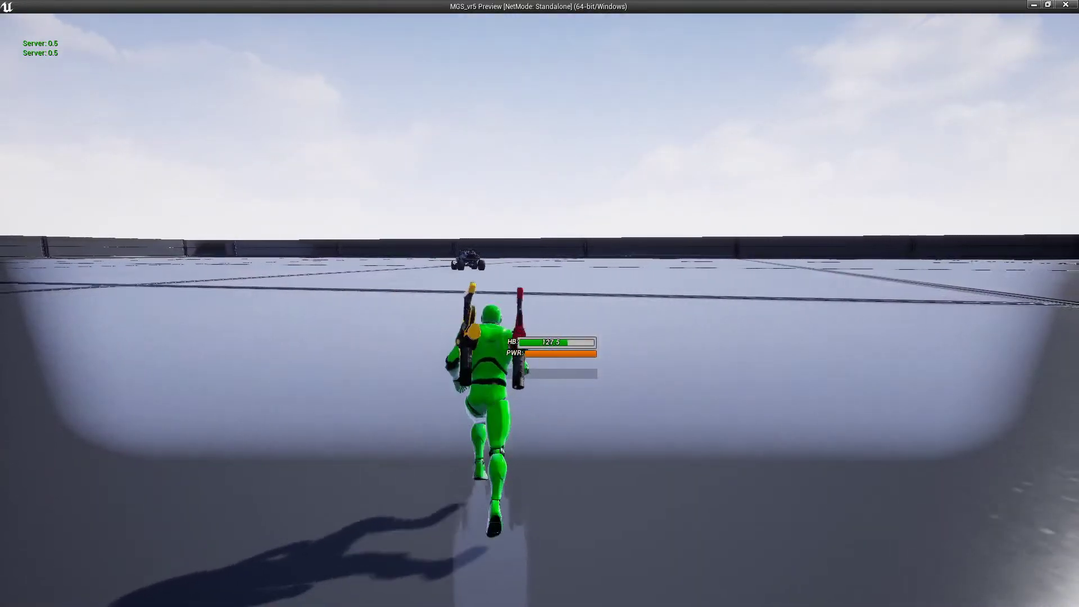
{"action": "key", "text": "w"}
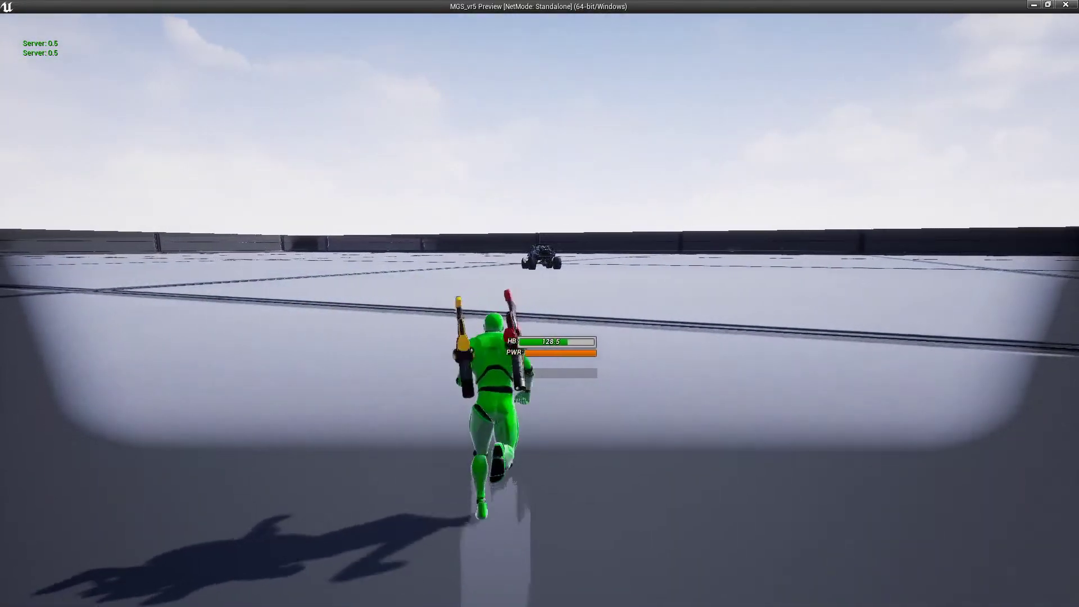
{"action": "key", "text": "w"}
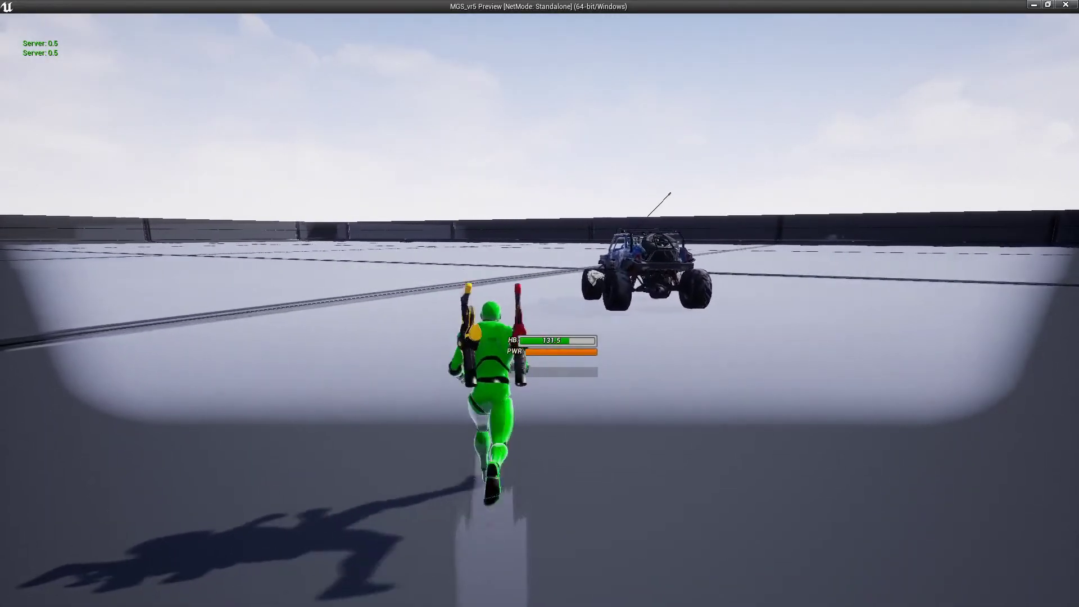
{"action": "key", "text": "w"}
{"action": "key", "text": "w"}
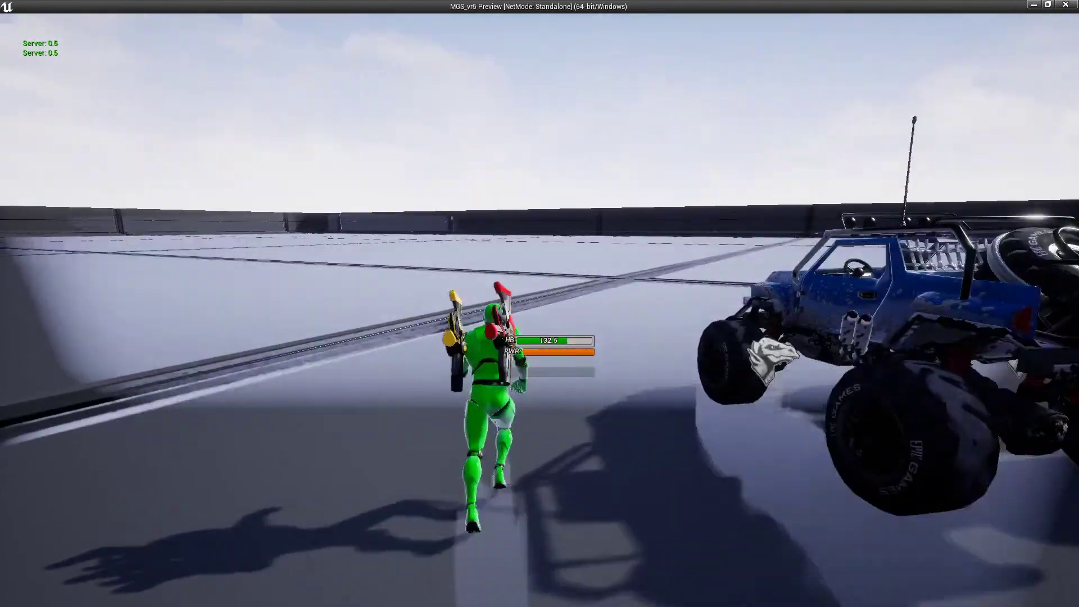
Run beyond the blue vehicle, turn around on the open floor and head back past it toward the domed arena.
{"action": "key", "text": "w"}
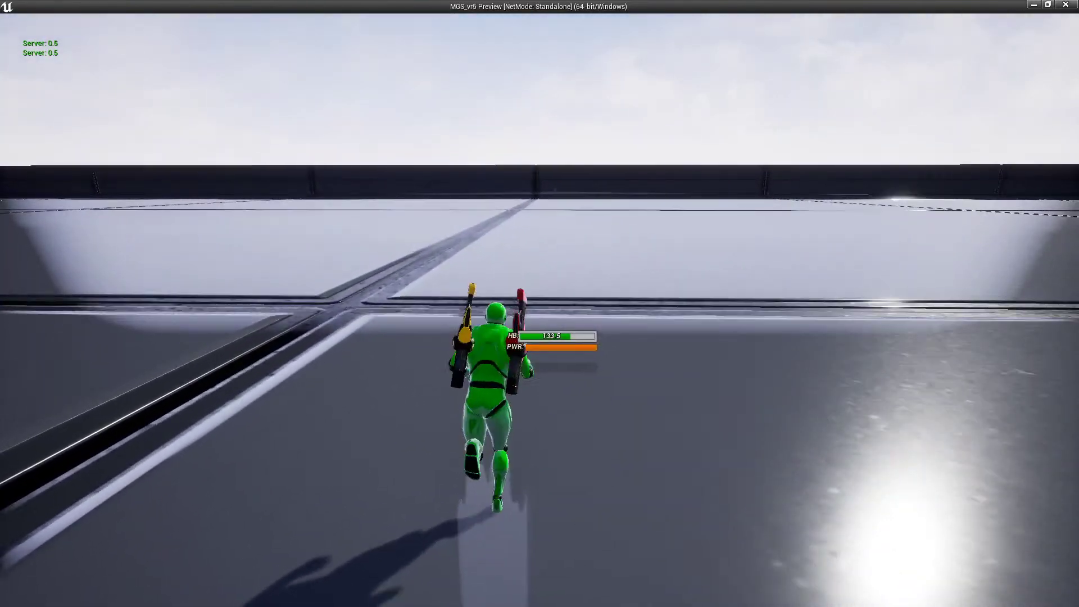
{"action": "key", "text": "w"}
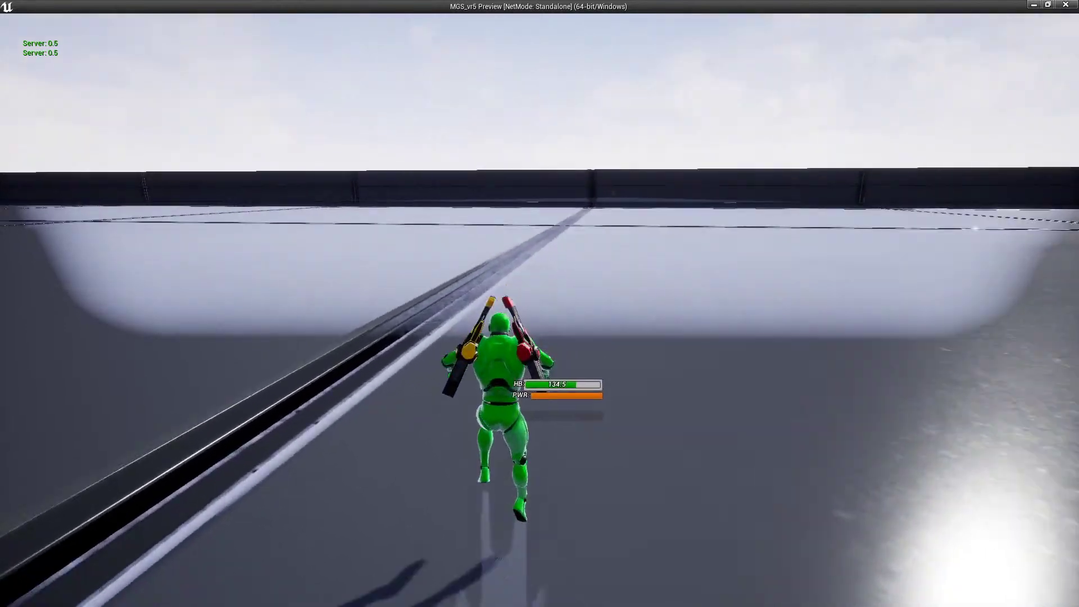
{"action": "key", "text": "w"}
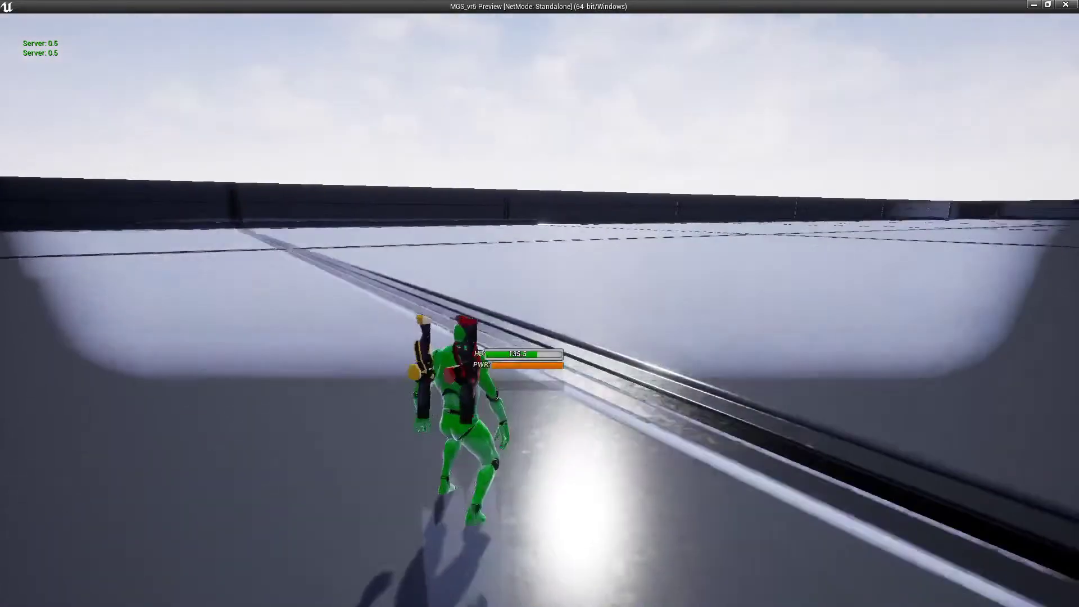
{"action": "key", "text": "w"}
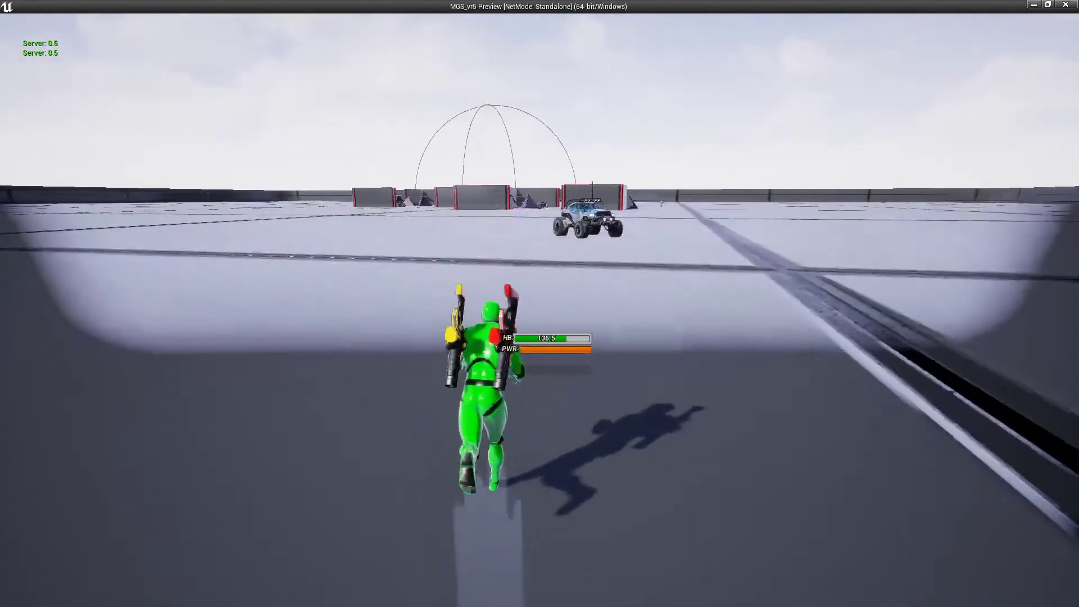
{"action": "key", "text": "w"}
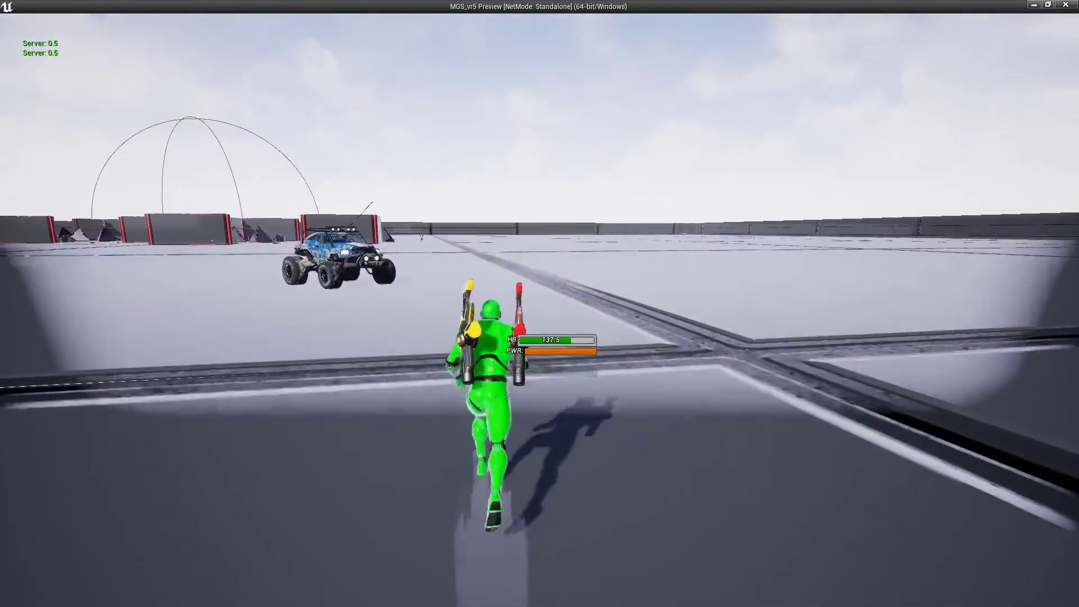
{"action": "key", "text": "w"}
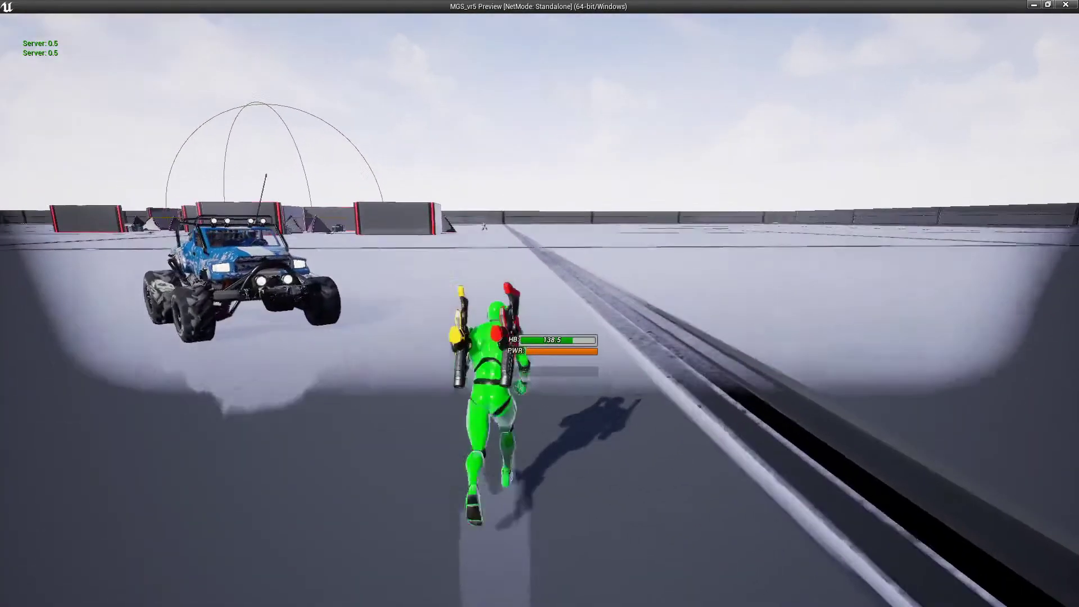
{"action": "key", "text": "w"}
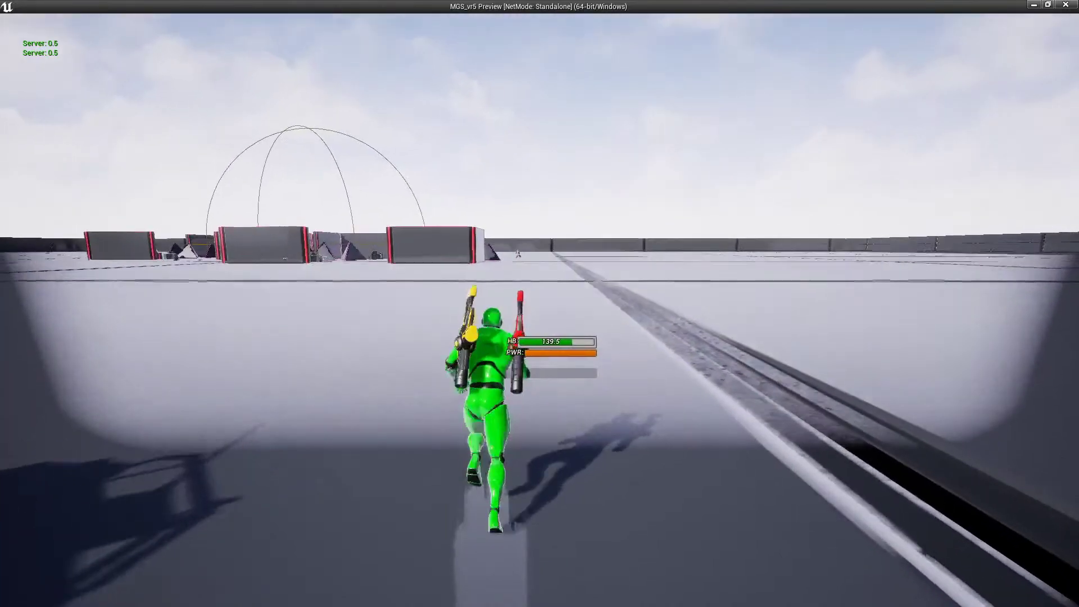
Run closer to the arena's outer walls, stop in the open and make FireBall the active skill.
{"action": "key", "text": "w"}
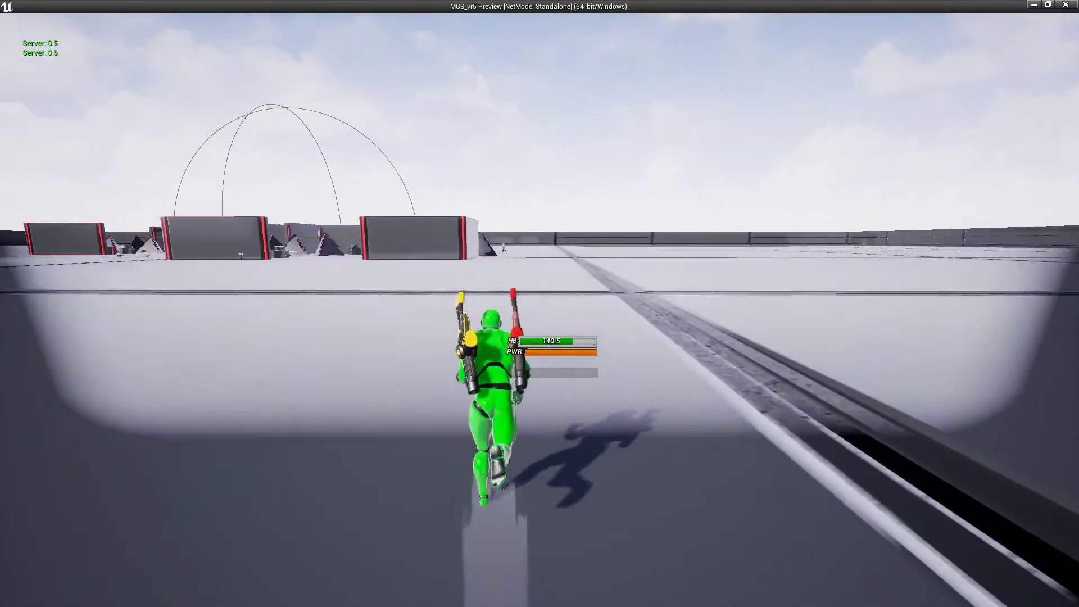
{"action": "key", "text": "w"}
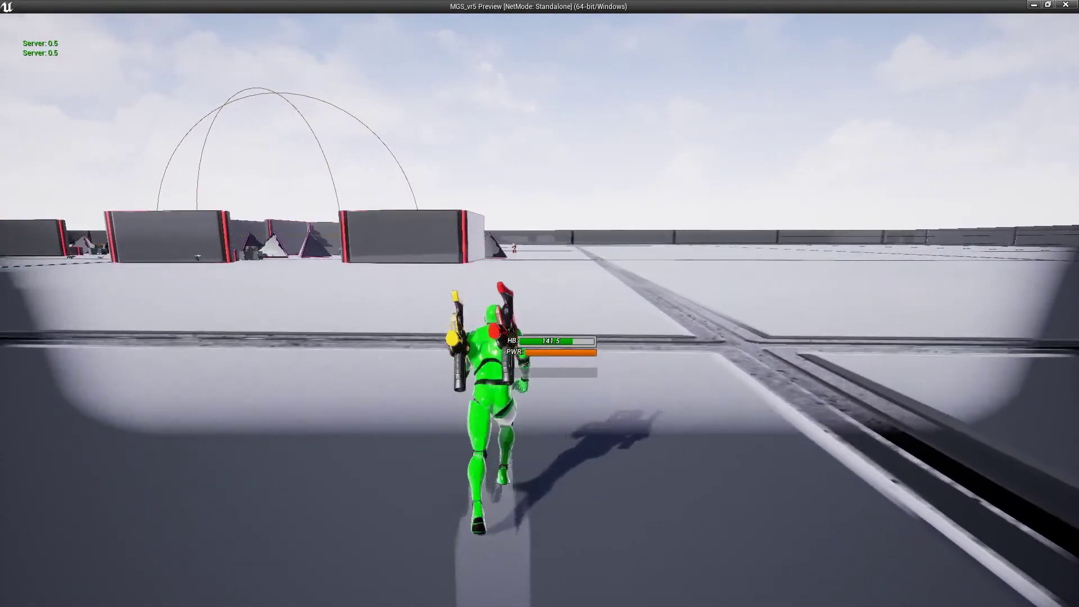
{"action": "key", "text": "w"}
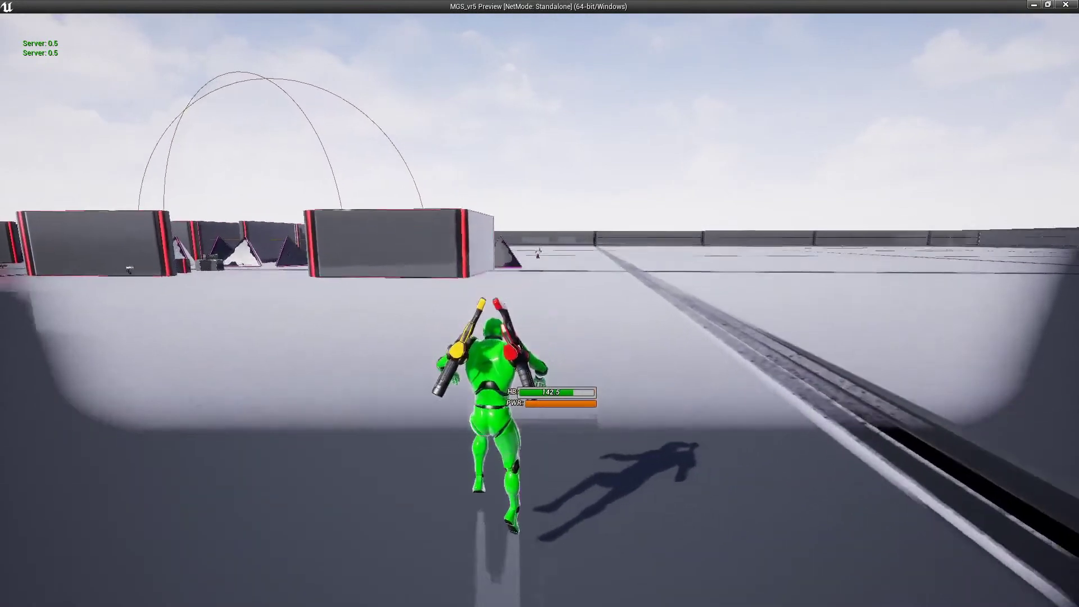
{"action": "key", "text": "w"}
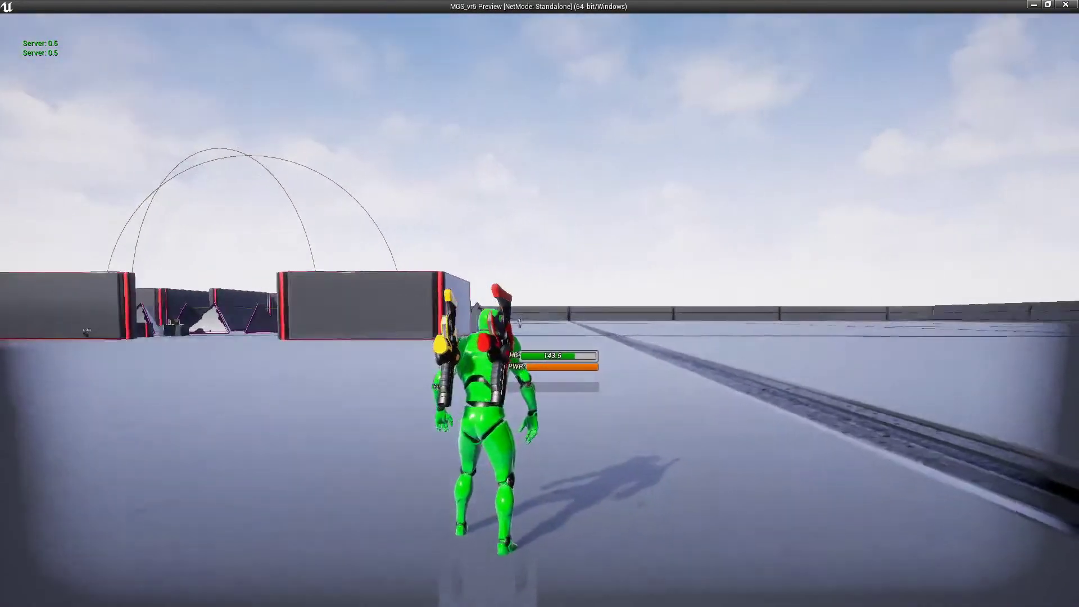
{"action": "key", "text": "a"}
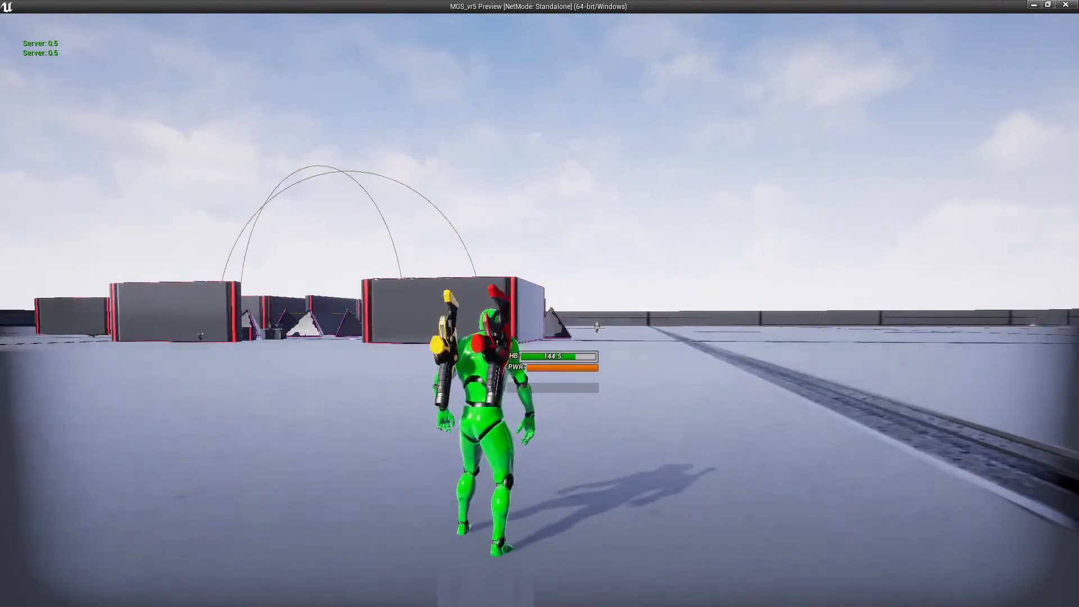
{"action": "key", "text": "w"}
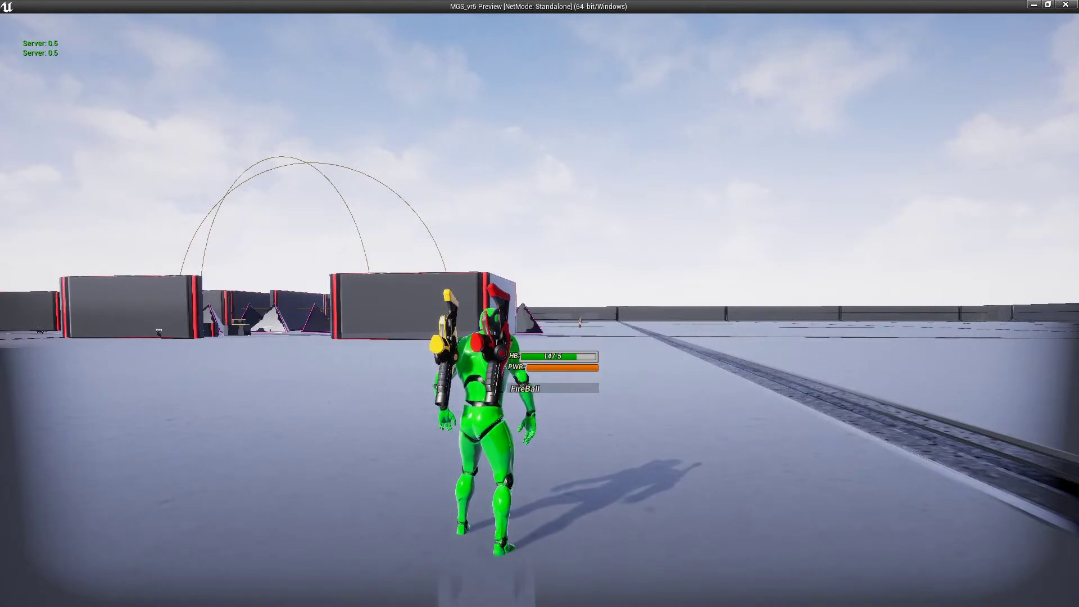
{"action": "key", "text": "w"}
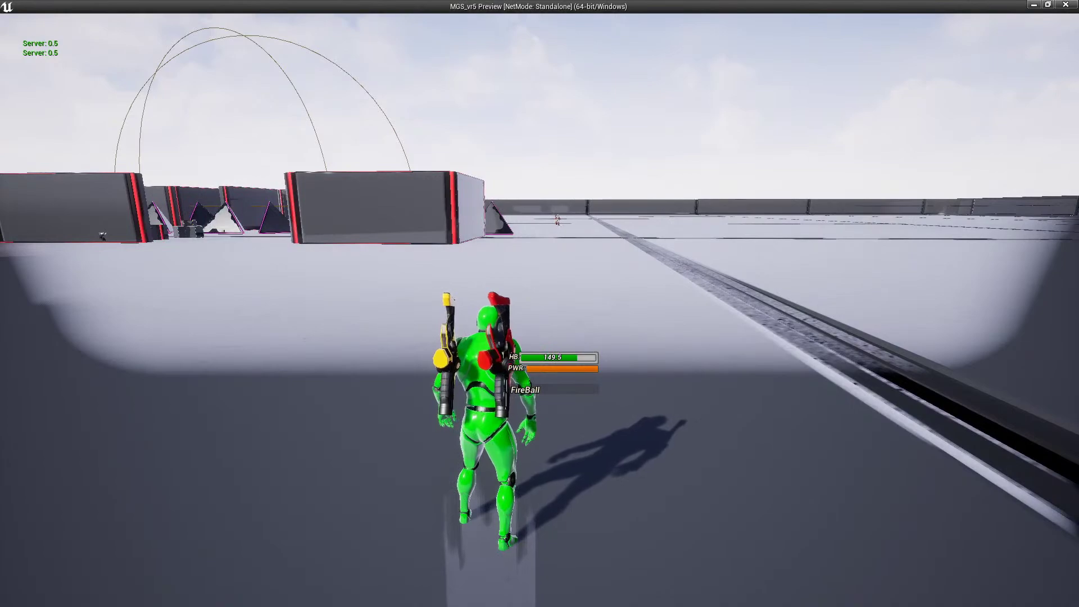
Advance toward the arena's outer wall and cast FireBall repeatedly over the open floor.
{"action": "key", "text": "w"}
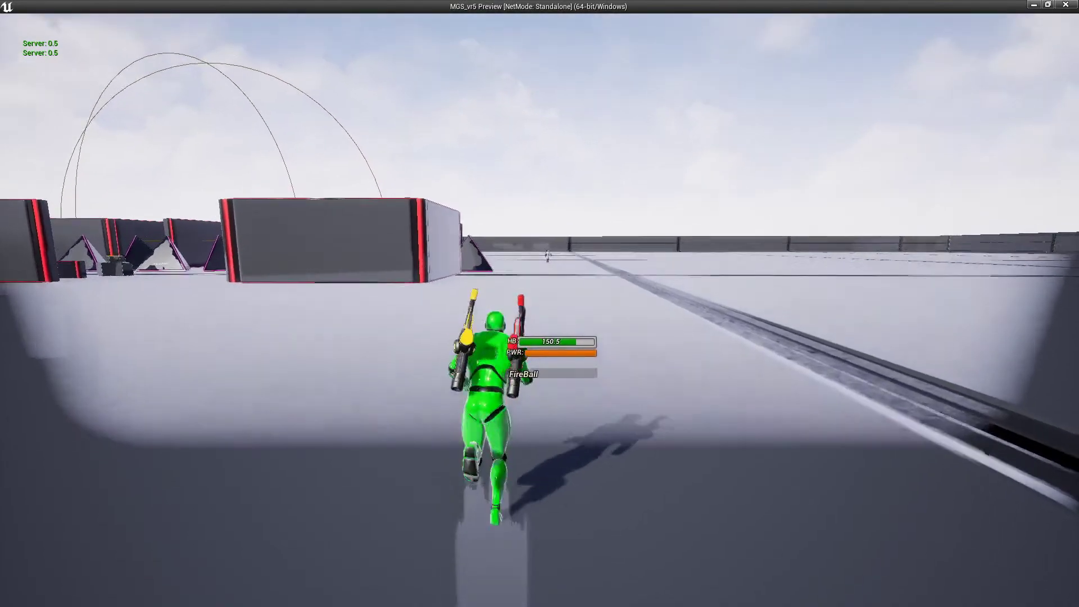
{"action": "key", "text": "w"}
{"action": "key", "text": "1"}
{"action": "key", "text": "1"}
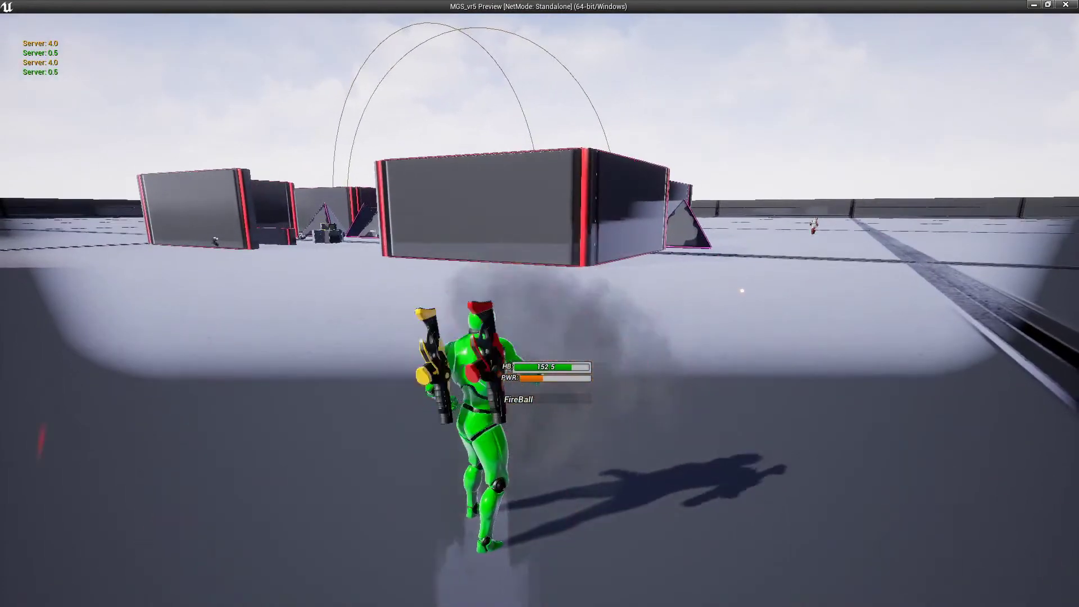
{"action": "key", "text": "1"}
{"action": "key", "text": "w"}
{"action": "key", "text": "1"}
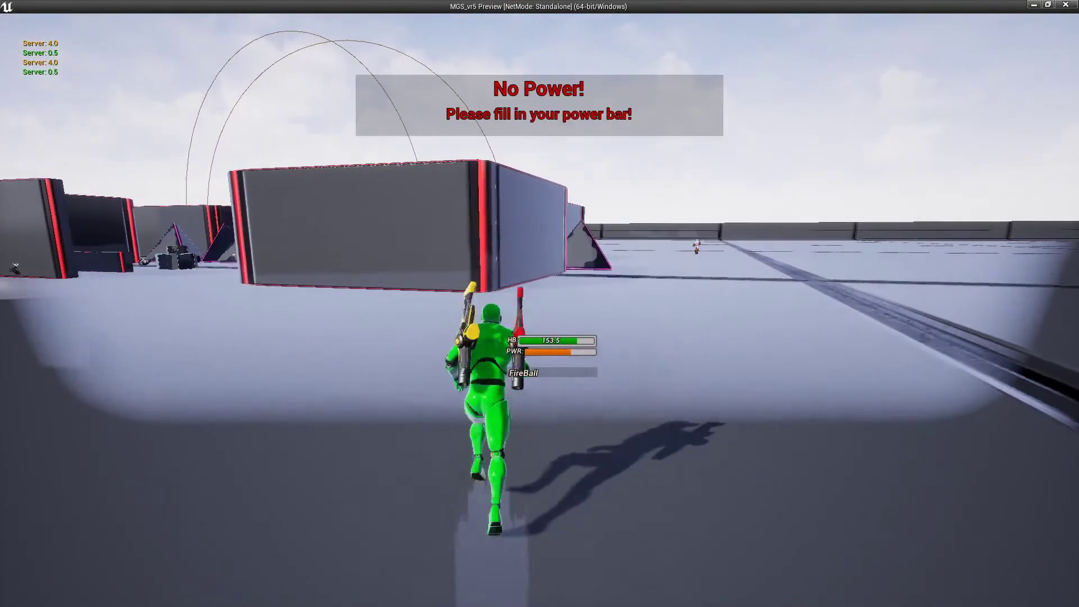
Run and jump past the arena's outer wall to close in on the distant red-and-white enemy.
{"action": "key", "text": "w"}
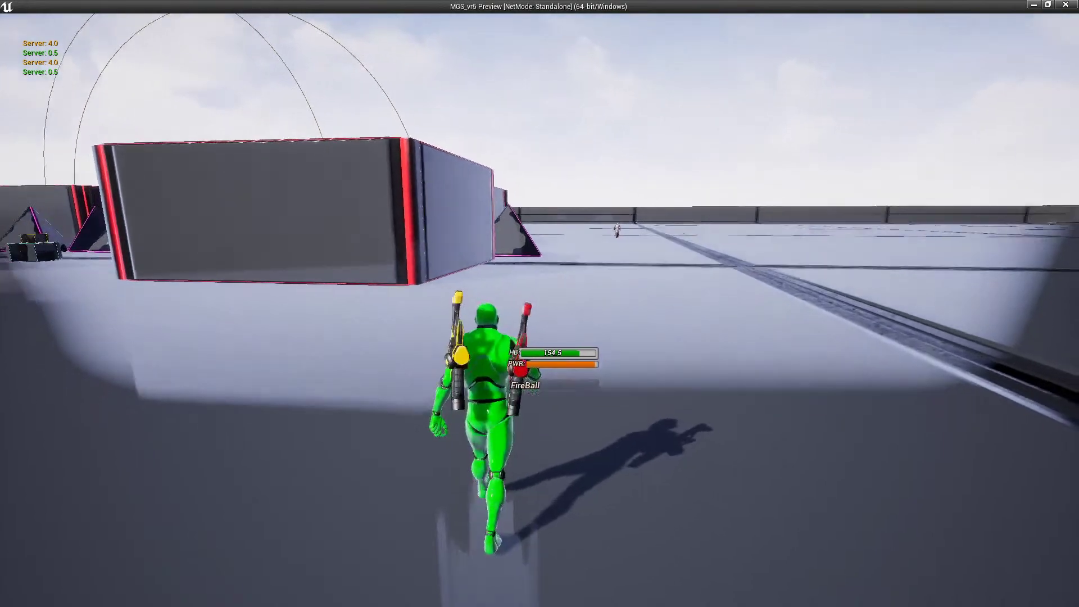
{"action": "key", "text": "w"}
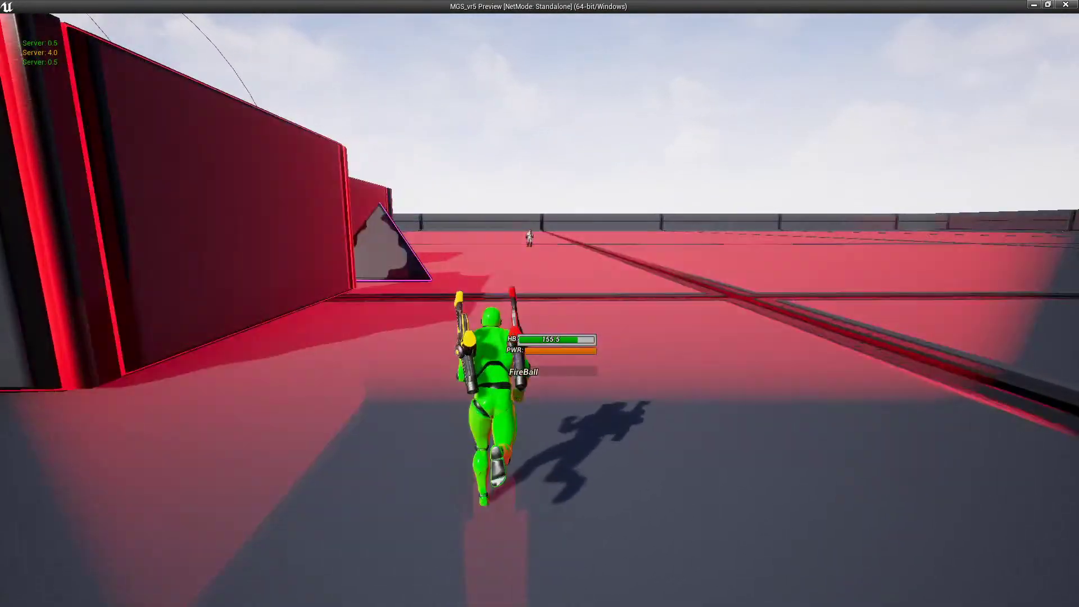
{"action": "key", "text": "space"}
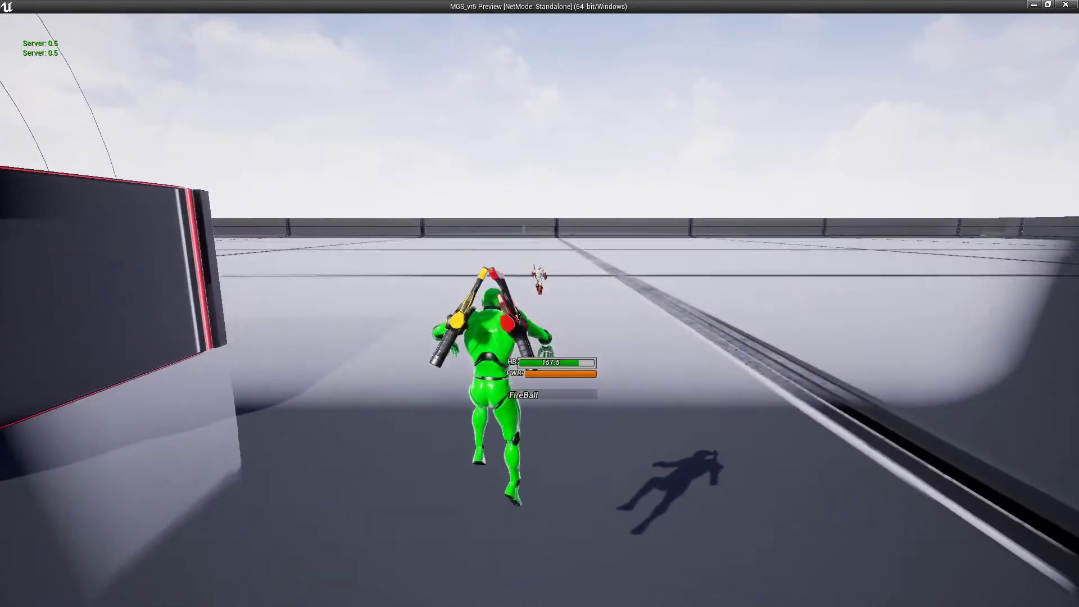
{"action": "key", "text": "w"}
Attack the red-and-white enemy with FireBall and run away from it across the open floor.
{"action": "key", "text": "f"}
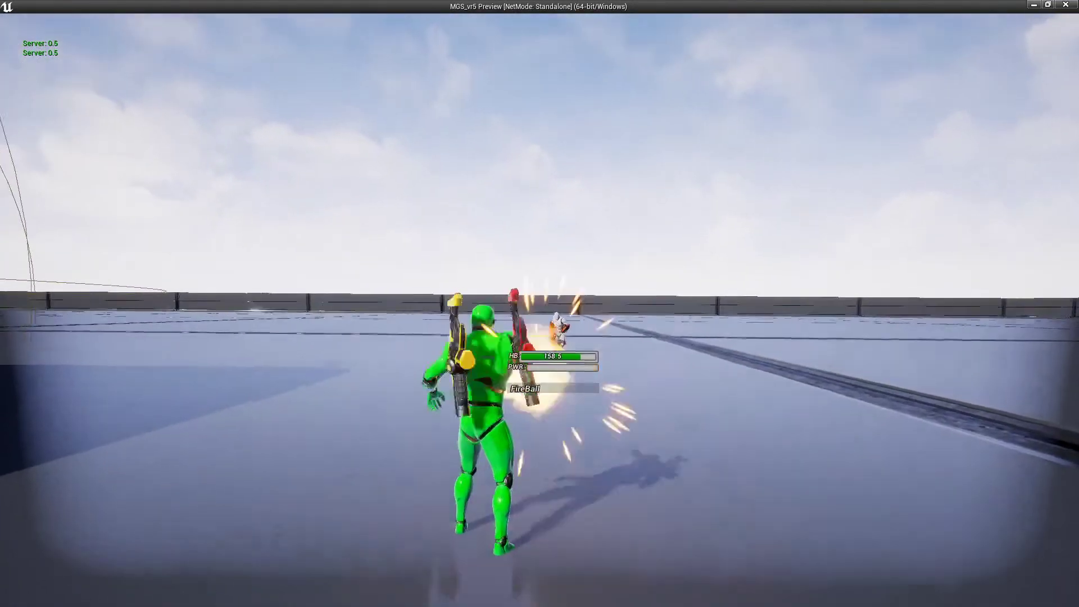
{"action": "key", "text": "f"}
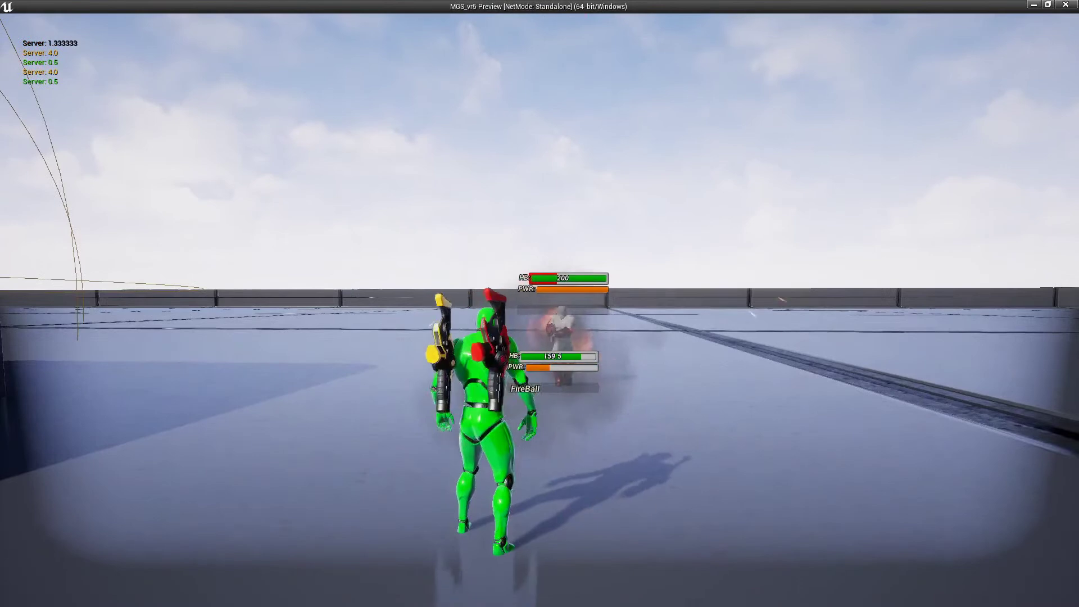
{"action": "key", "text": "f"}
{"action": "key", "text": "s"}
{"action": "key", "text": "w"}
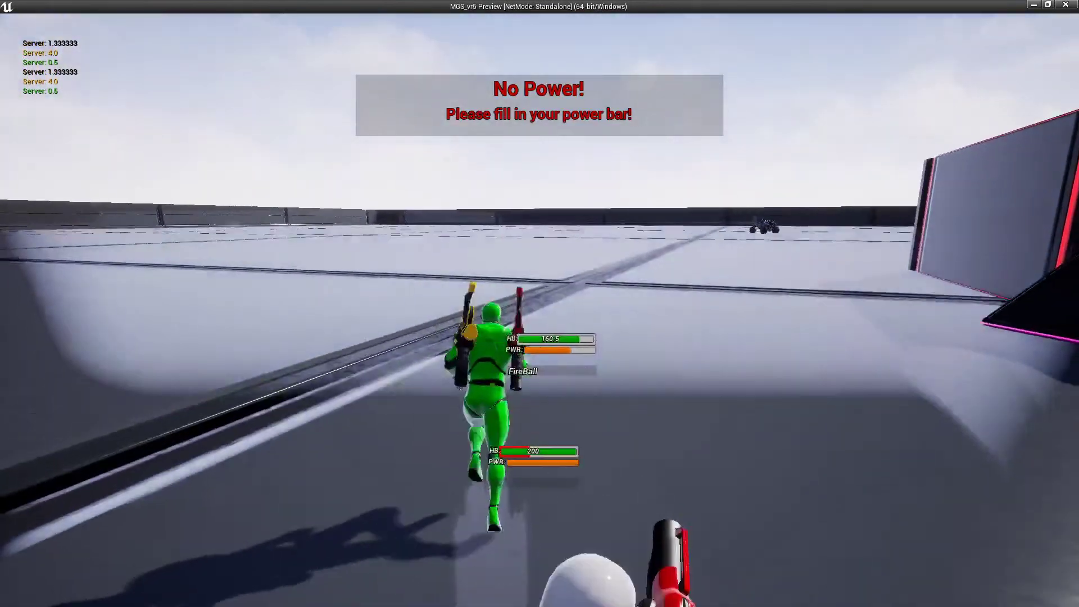
Back away from the explosion, turn to face the enemy and cast another FireBall at it near the pyramids.
{"action": "key", "text": "s"}
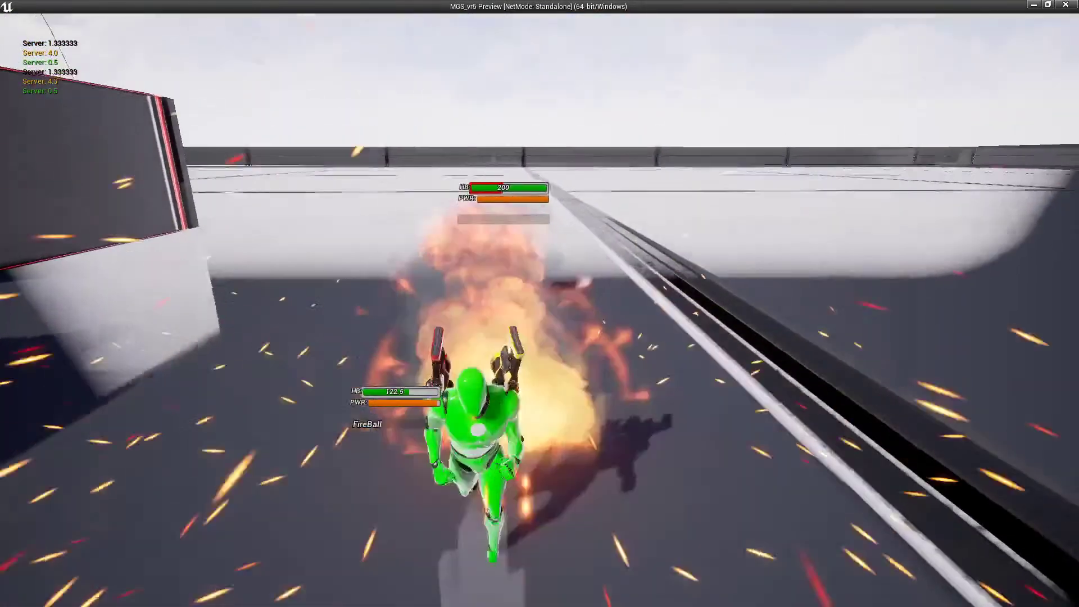
{"action": "key", "text": "w"}
{"action": "key", "text": "f"}
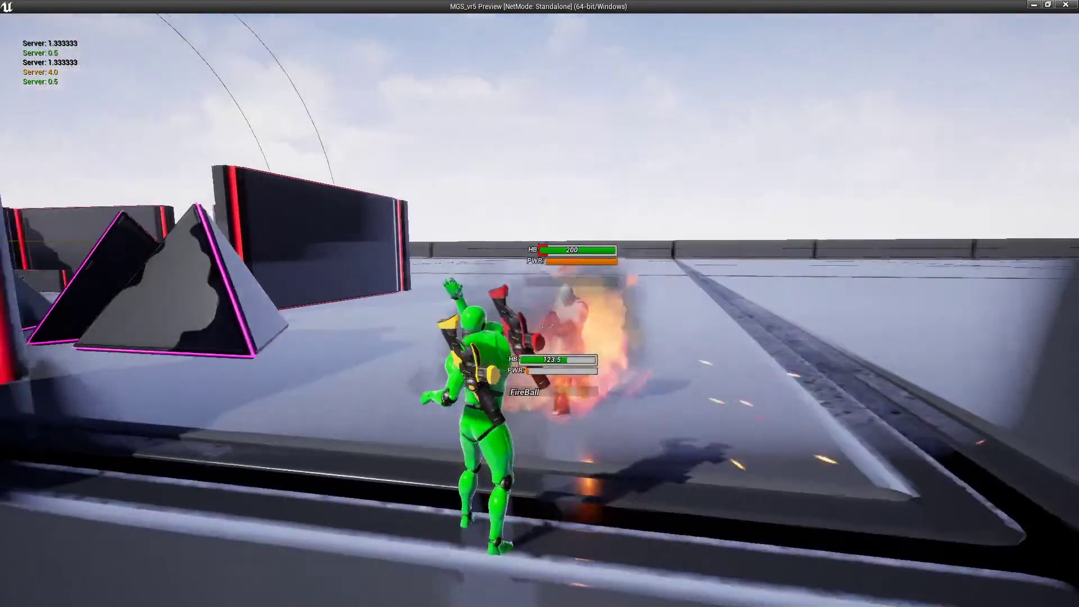
Take cover behind the arena wall, return around its corner and cast FireBall at the enemy while running past it.
{"action": "key", "text": "w"}
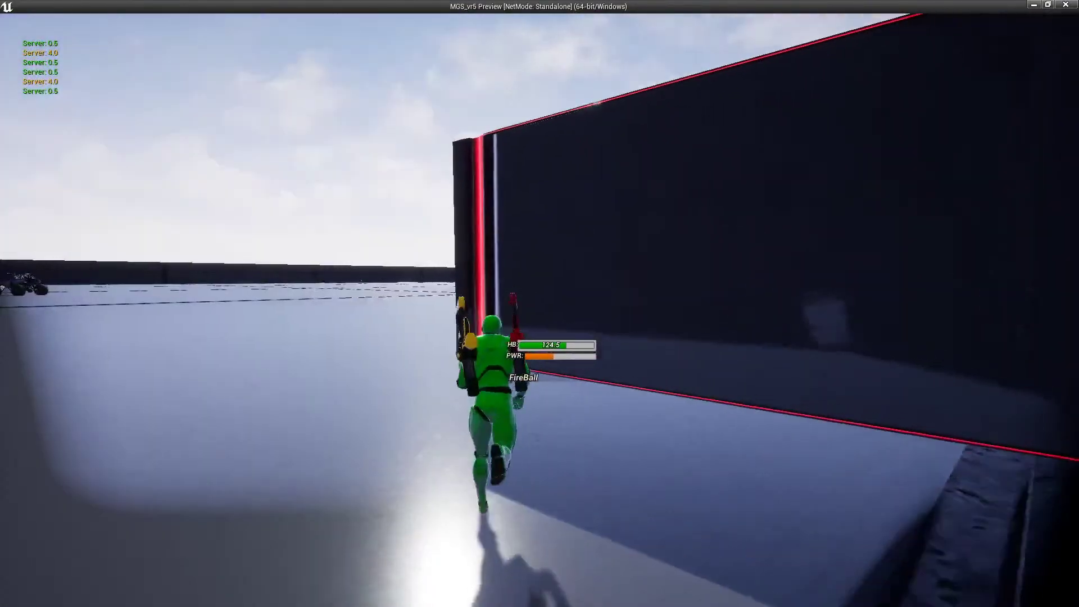
{"action": "key", "text": "w"}
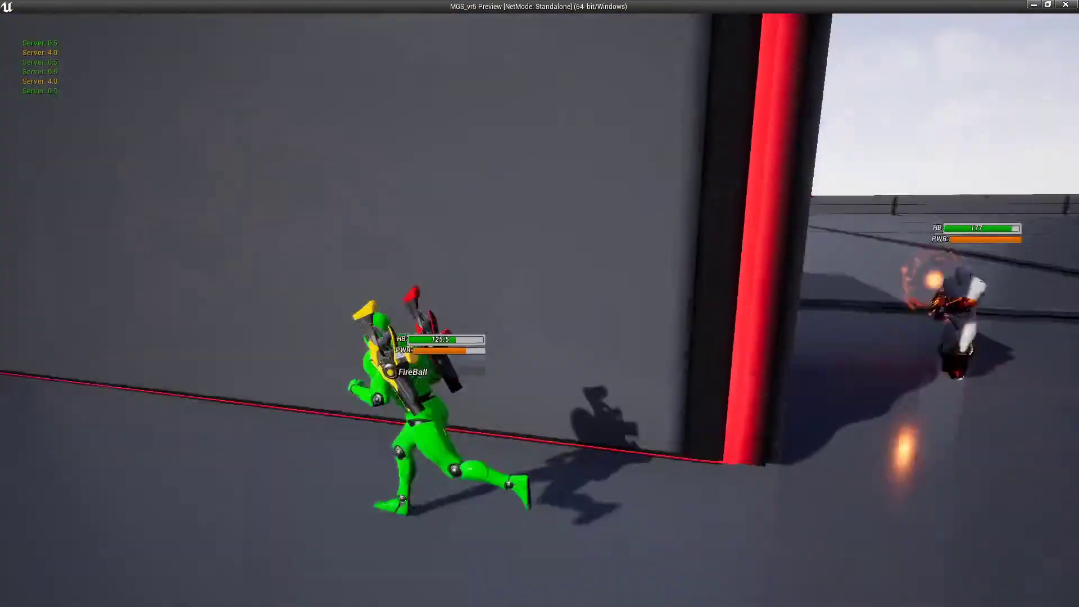
{"action": "key", "text": "s"}
{"action": "key", "text": "w"}
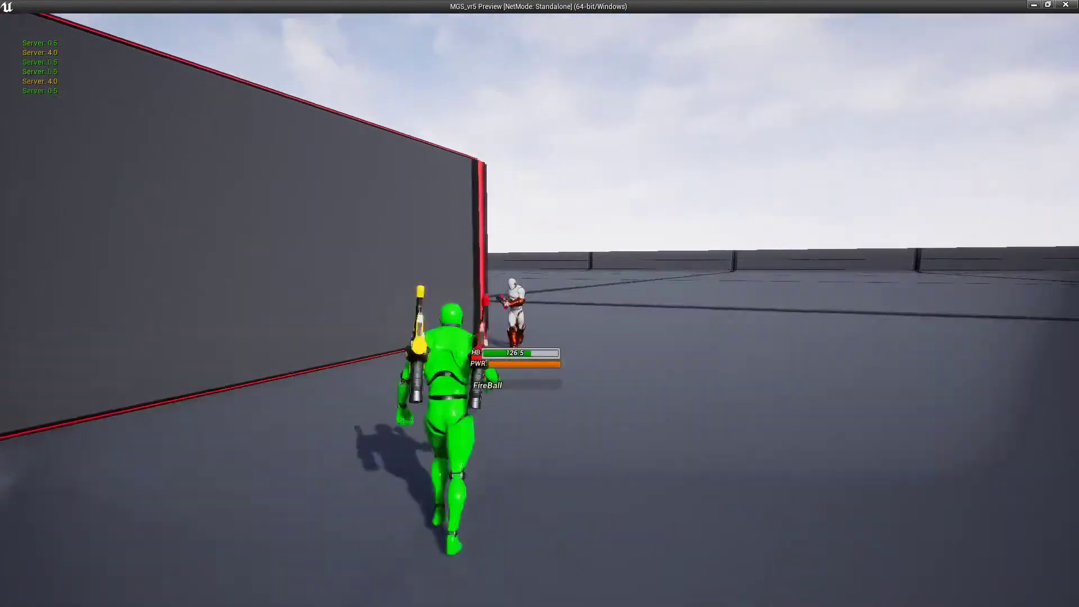
{"action": "key", "text": "f"}
{"action": "key", "text": "w"}
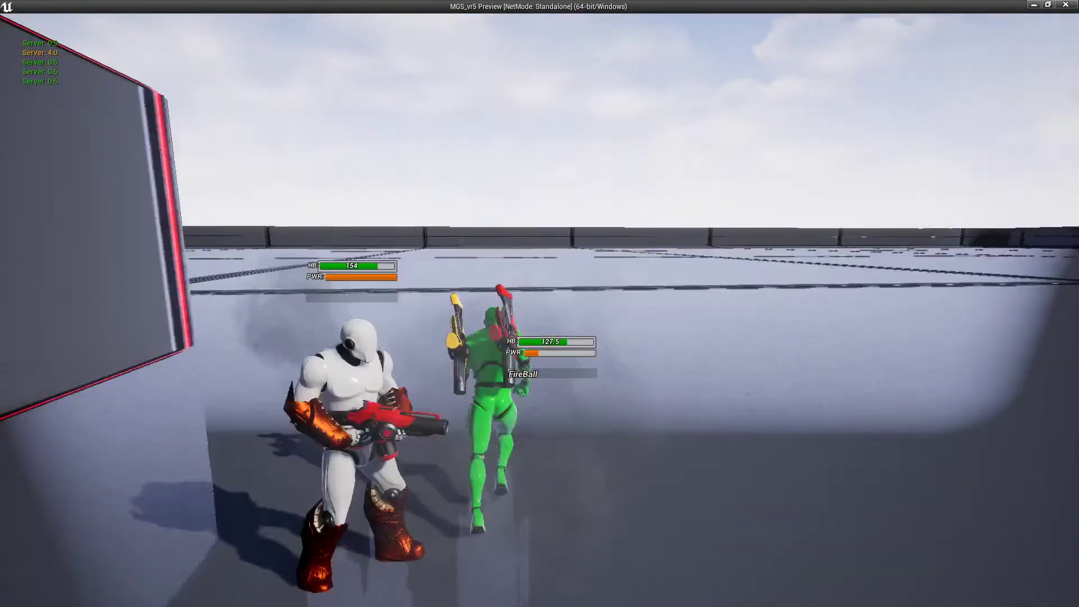
Dodge around the red-and-white enemy at close range, jump clear of the explosion and run away from it.
{"action": "key", "text": "w"}
{"action": "key", "text": "s"}
{"action": "key", "text": "d"}
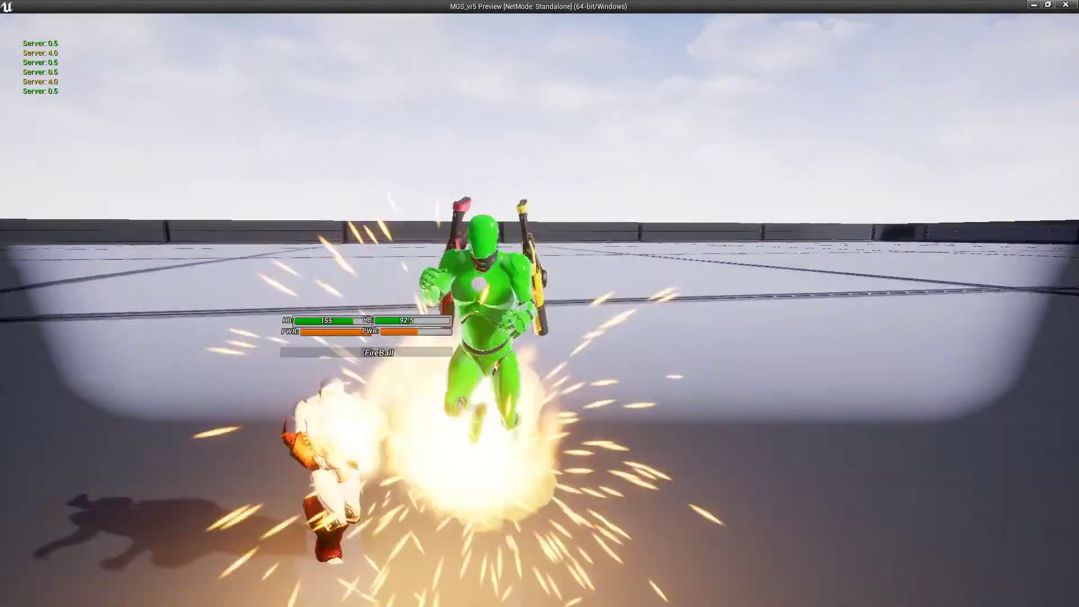
{"action": "key", "text": "s"}
{"action": "key", "text": "space"}
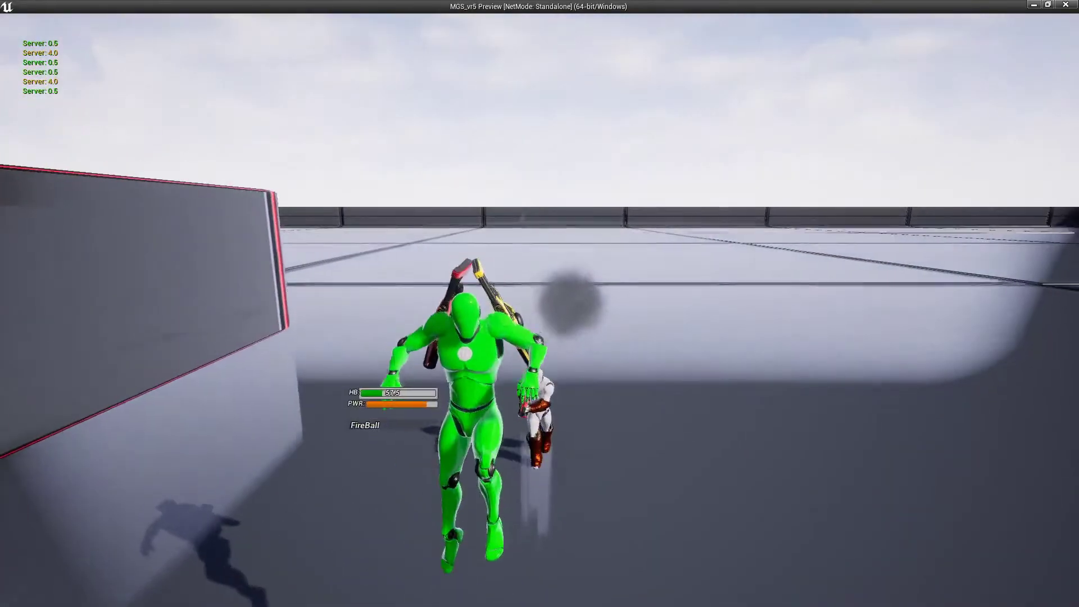
{"action": "key", "text": "w"}
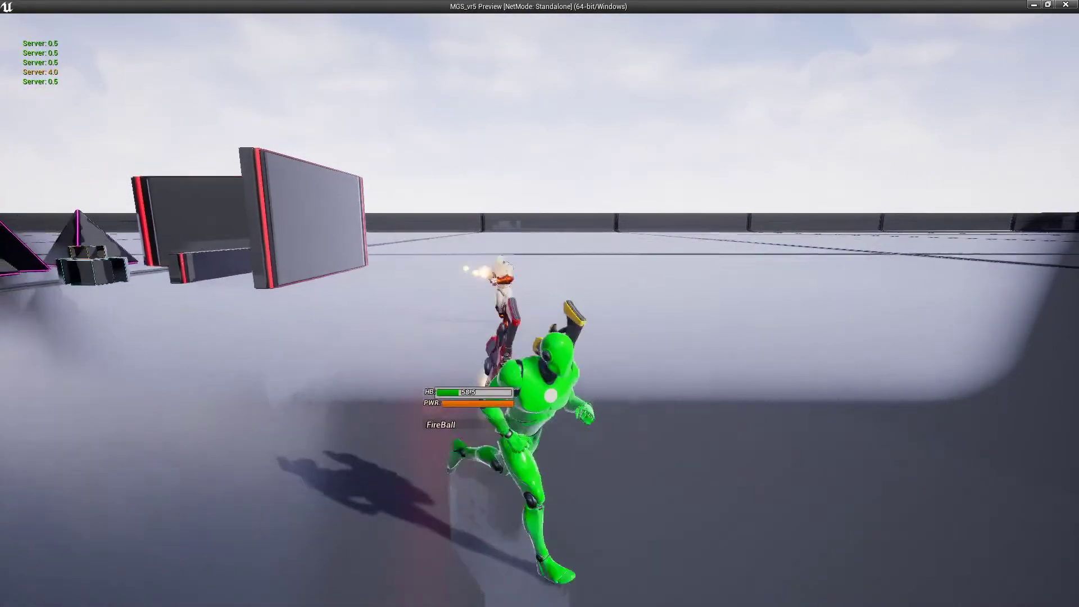
Turn back to face the red-and-white enemy beside the arena wall and cast FireBall at it twice while moving.
{"action": "key", "text": "w"}
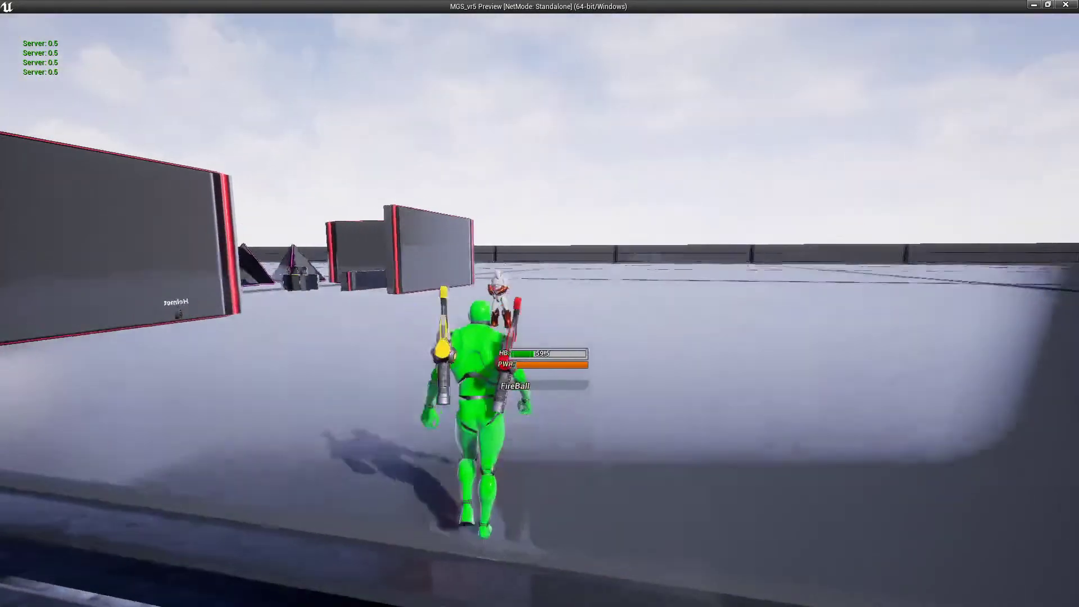
{"action": "key", "text": "f"}
{"action": "key", "text": "a"}
{"action": "key", "text": "w"}
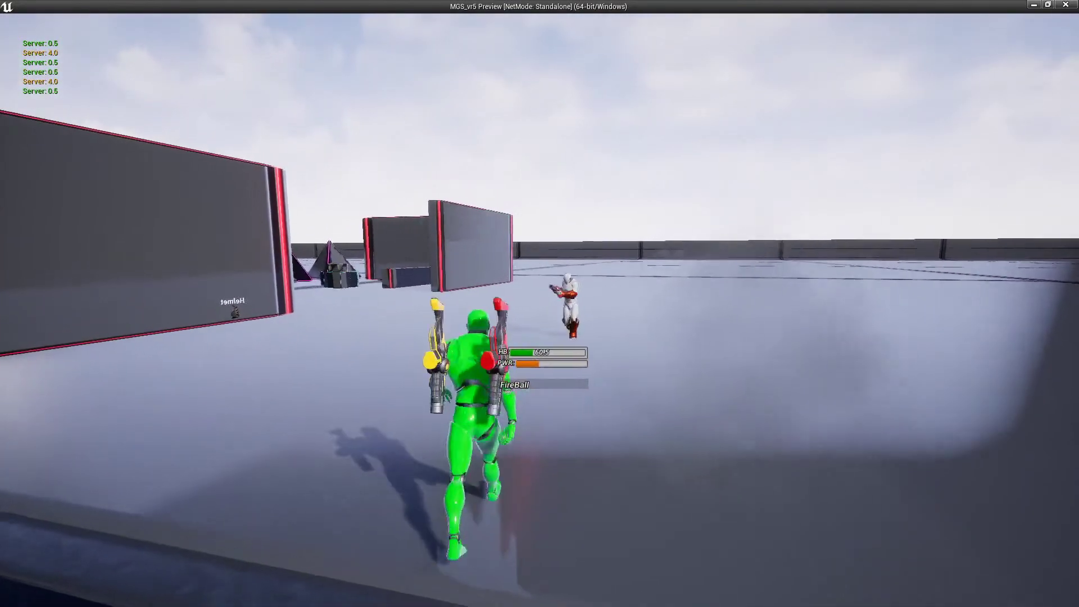
{"action": "key", "text": "f"}
Flee from the enemy by running and jumping across the open floor towards the parked vehicle, keeping the arena walls in sight behind.
{"action": "key", "text": "w"}
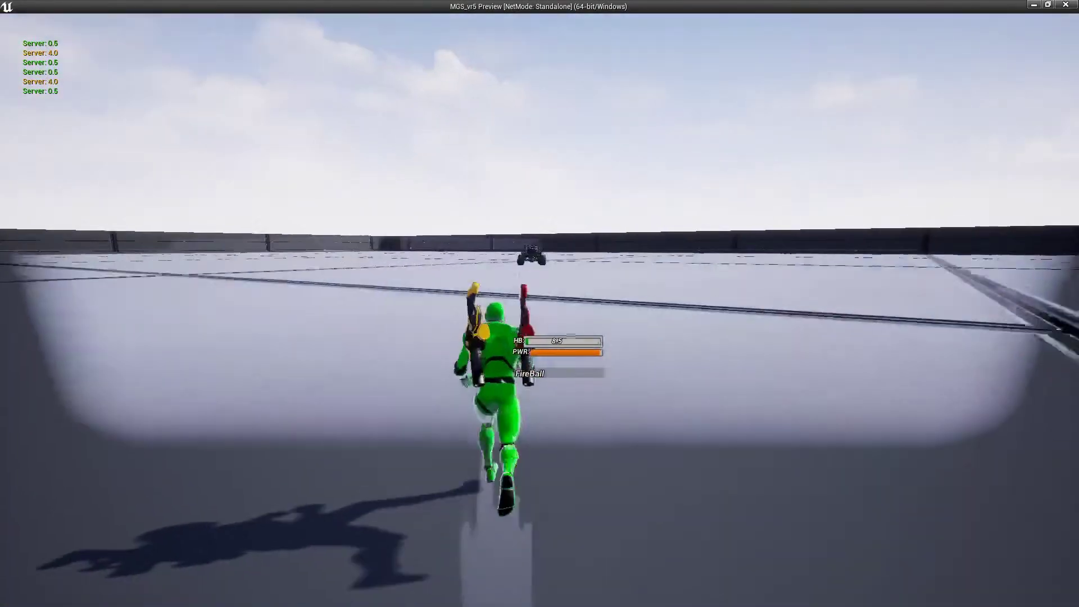
{"action": "key", "text": "space"}
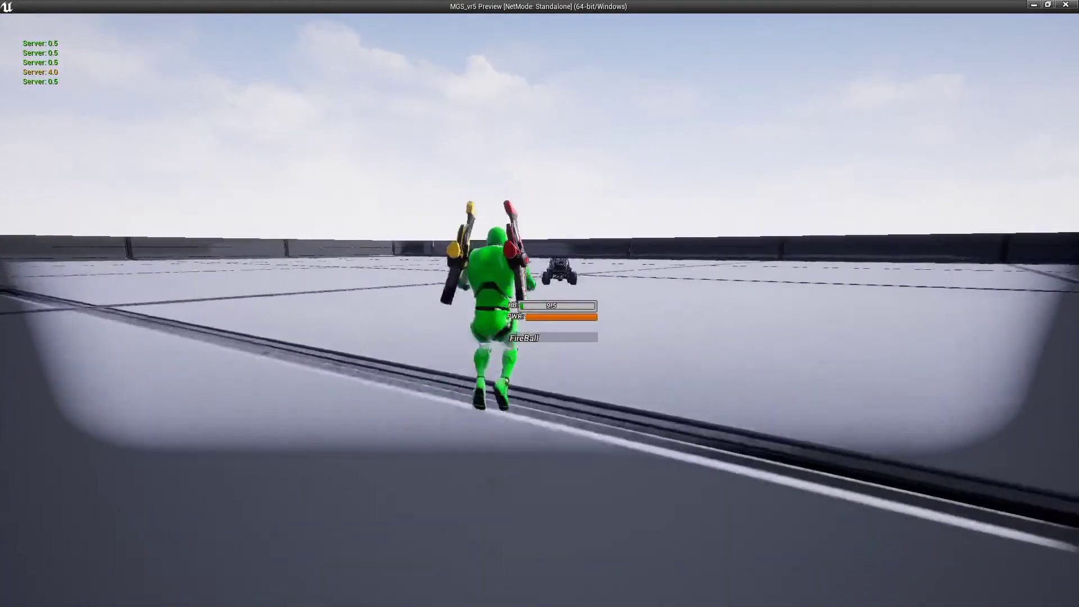
{"action": "key", "text": "w"}
{"action": "key", "text": "space"}
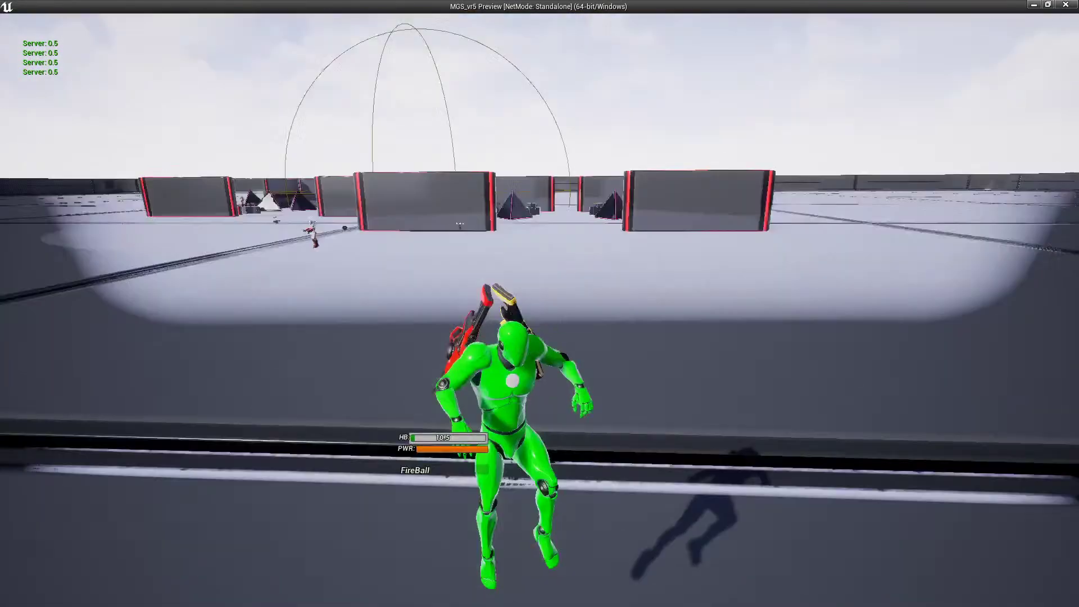
{"action": "key", "text": "s"}
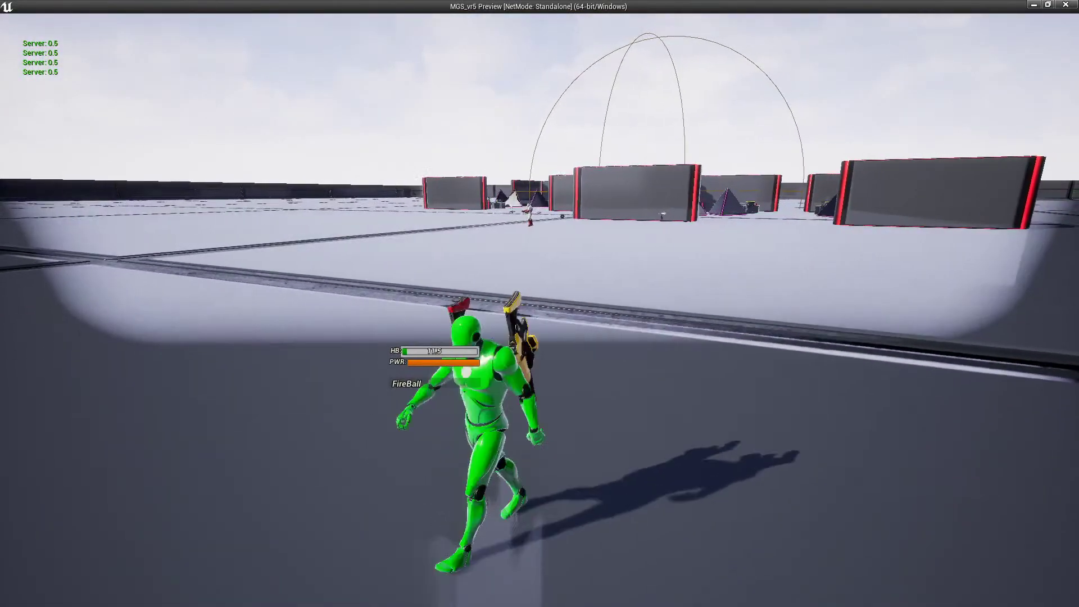
{"action": "key", "text": "s"}
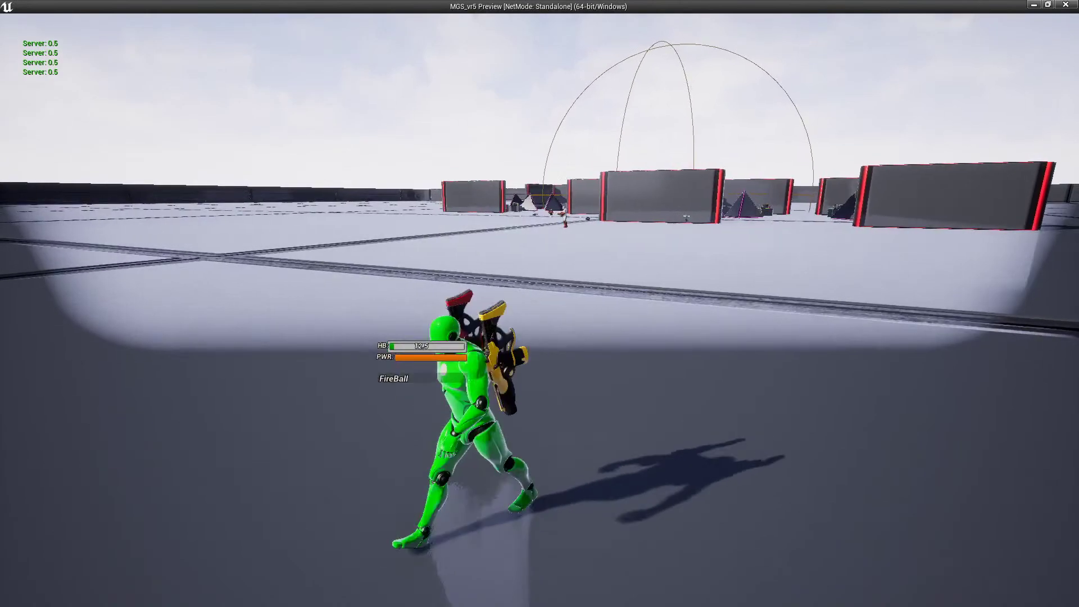
Move sideways across the open floor, turn the character to face the distant arena and cast FireBall twice.
{"action": "key", "text": "a"}
{"action": "key", "text": "a"}
{"action": "key", "text": "a"}
{"action": "key", "text": "w"}
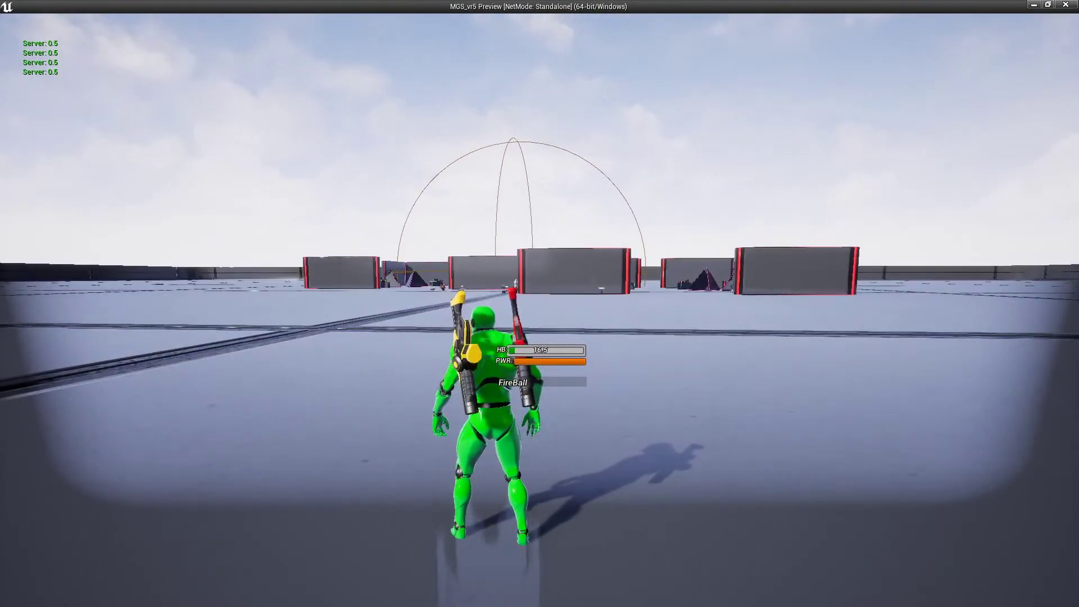
{"action": "key", "text": "f"}
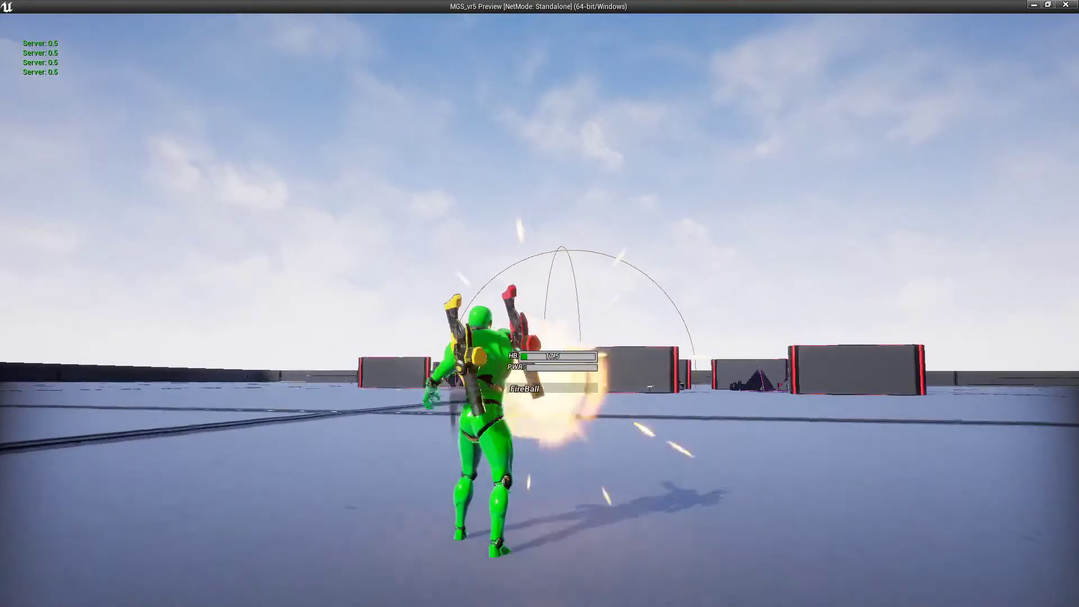
{"action": "key", "text": "f"}
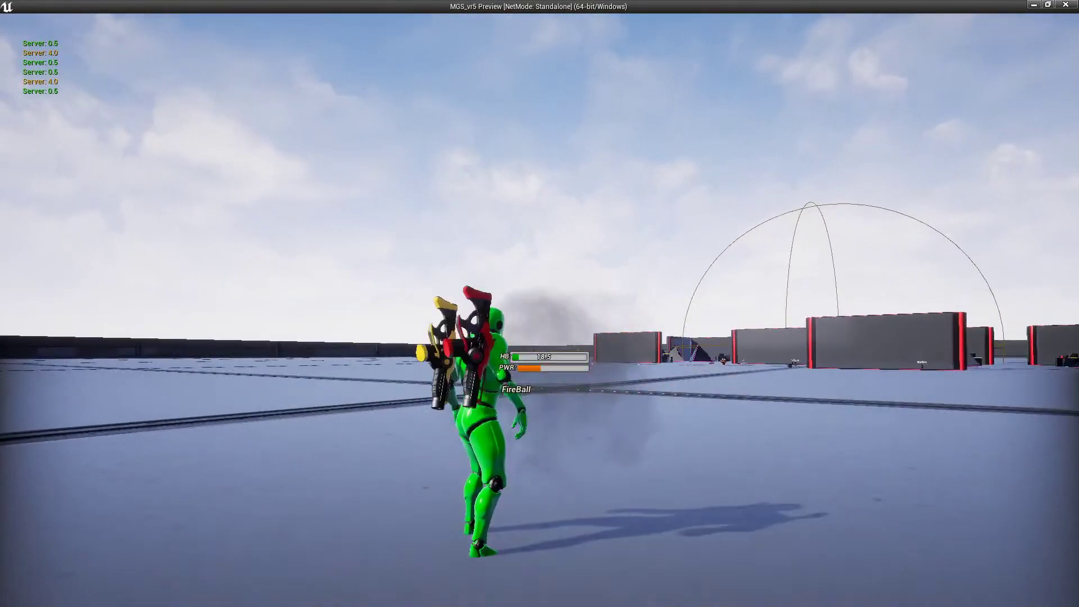